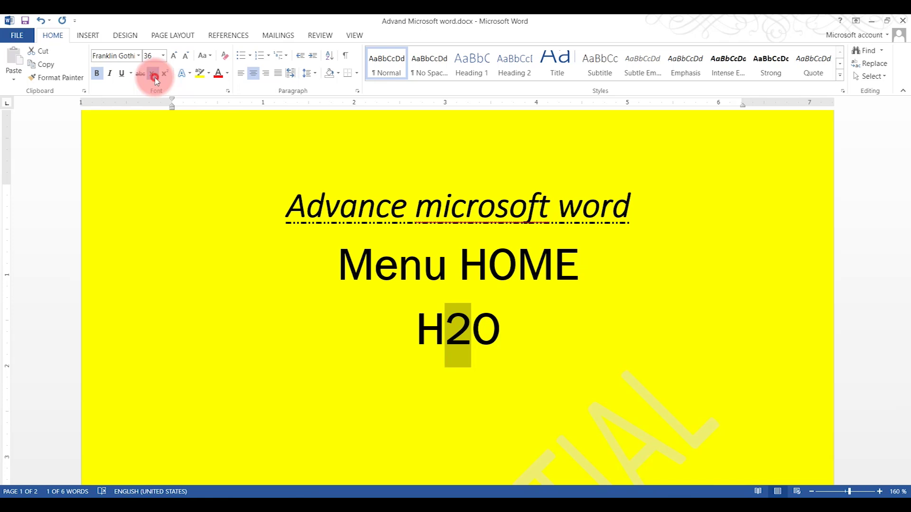
Select the H₂O line, then turn on superscript on the empty line below it
left_click_drag(505, 322, 346, 332)
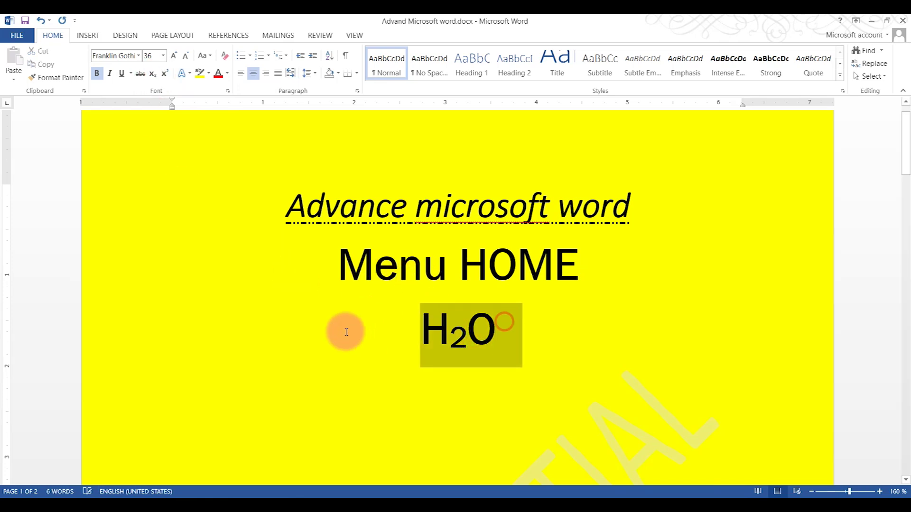
left_click(405, 398)
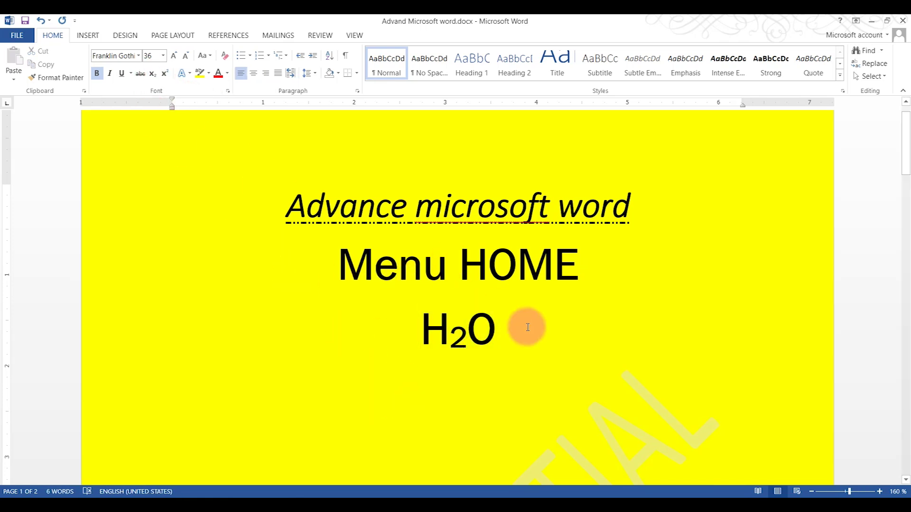
left_click(165, 79)
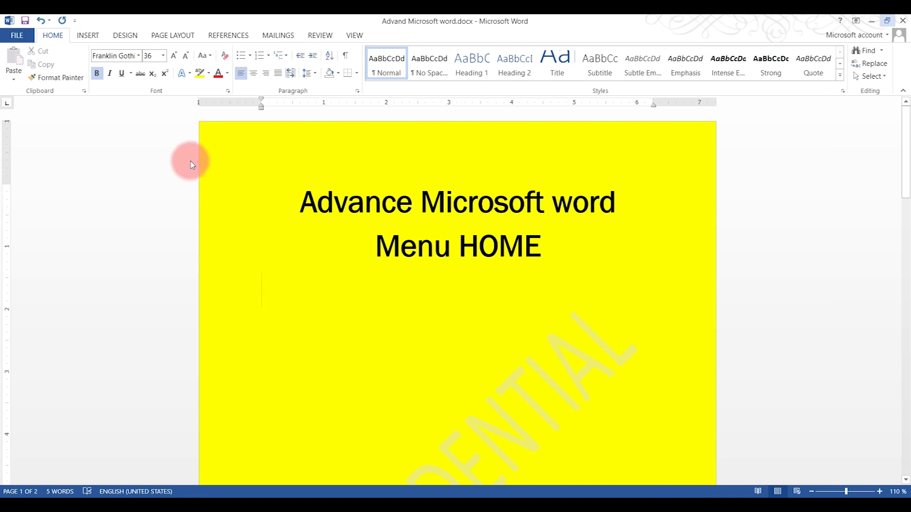
left_click(87, 35)
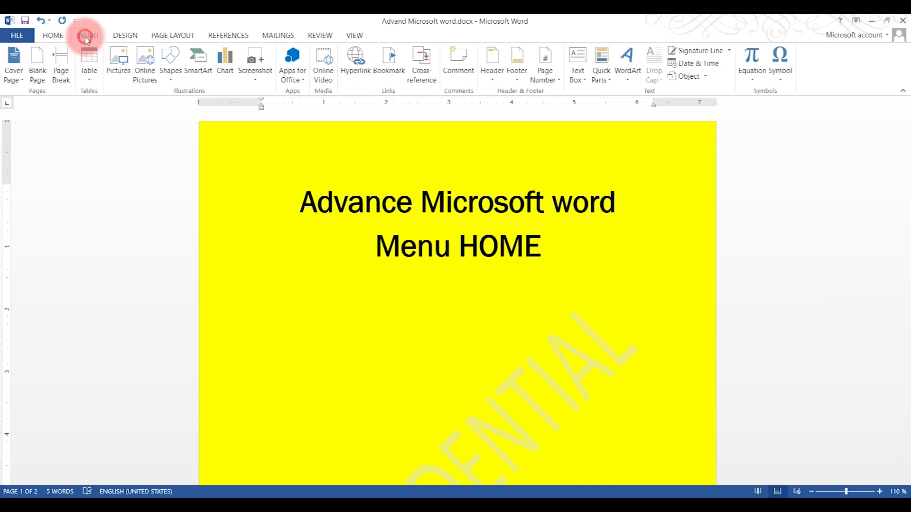
left_click(48, 39)
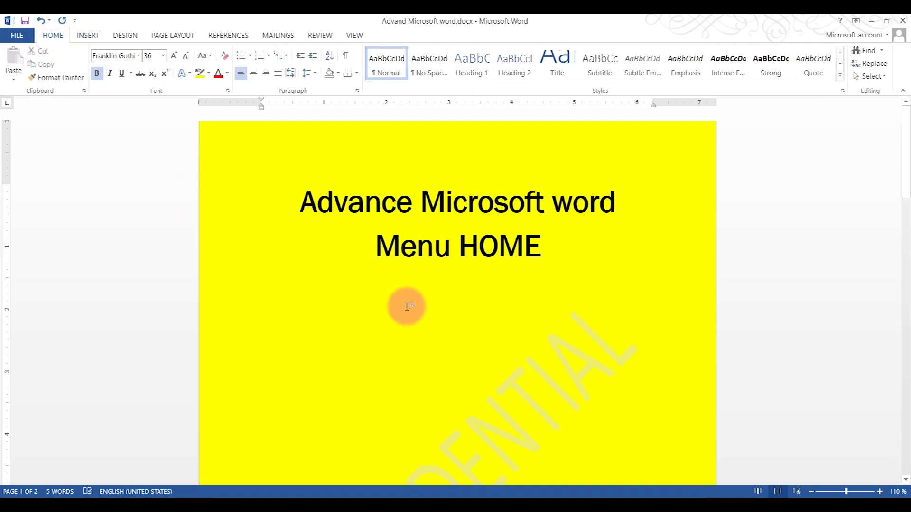
left_click(478, 256)
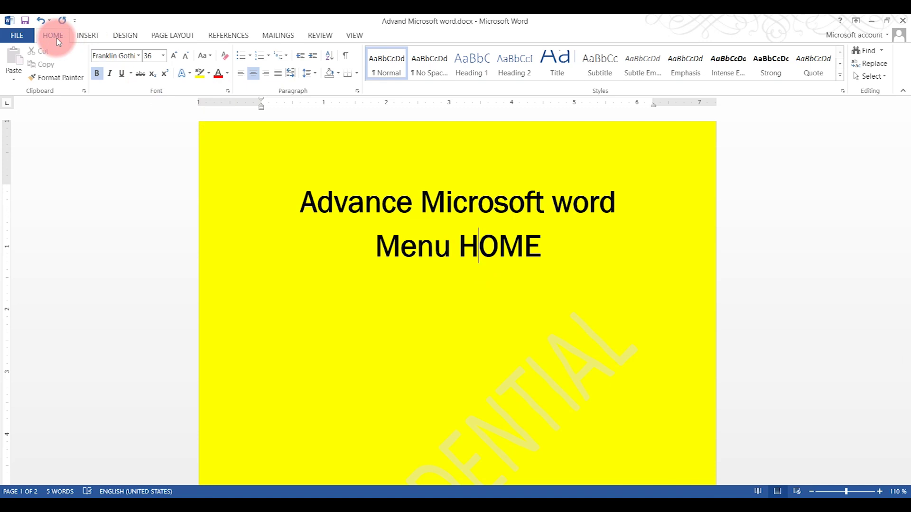
left_click_drag(574, 231, 475, 237)
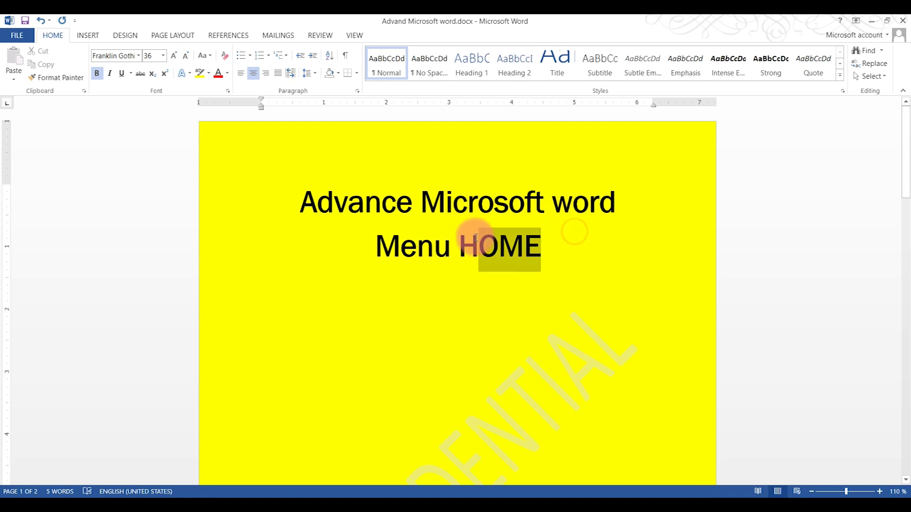
left_click_drag(626, 199, 257, 199)
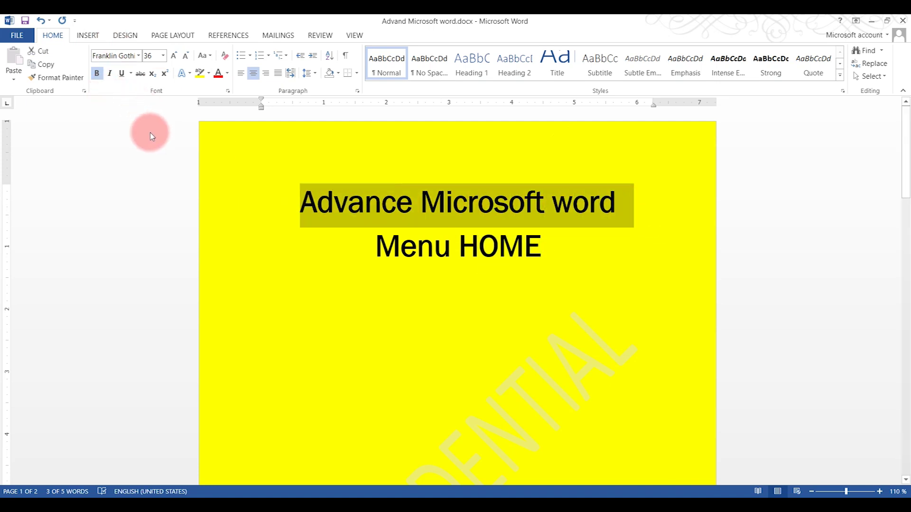
left_click(441, 302)
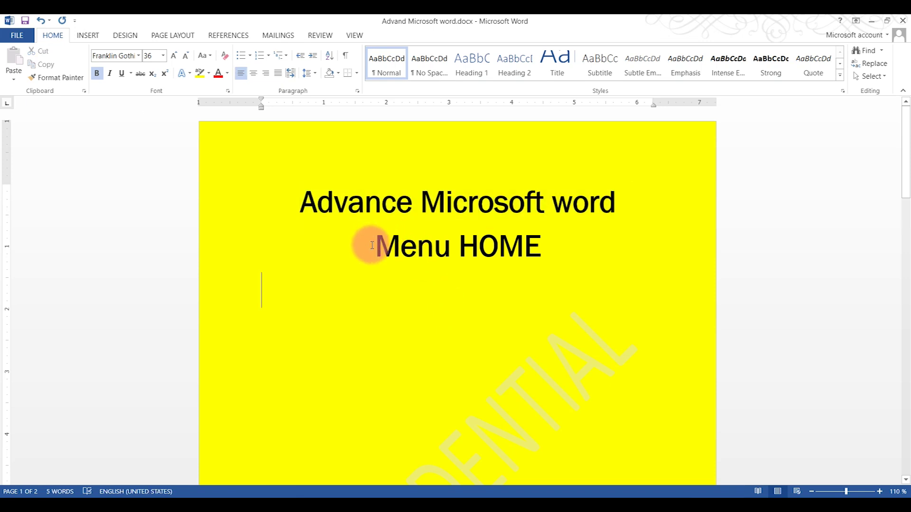
left_click_drag(372, 245, 536, 241)
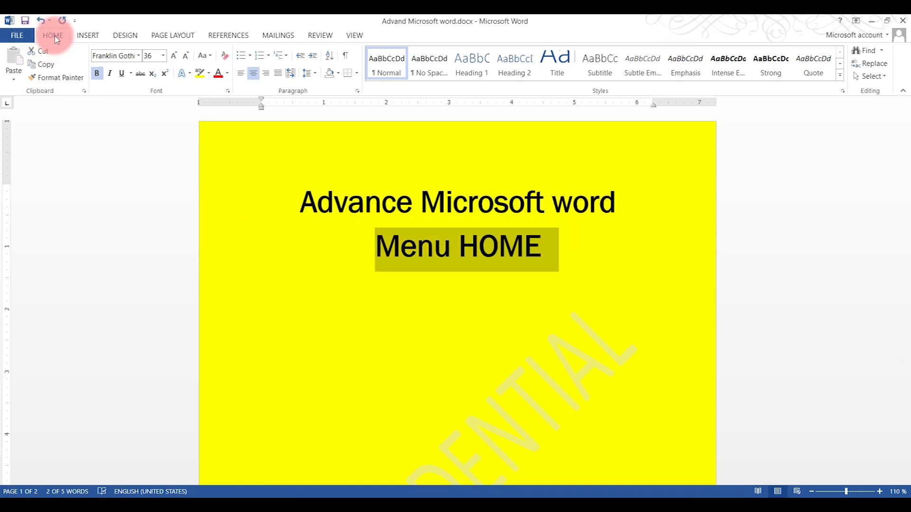
left_click(385, 245)
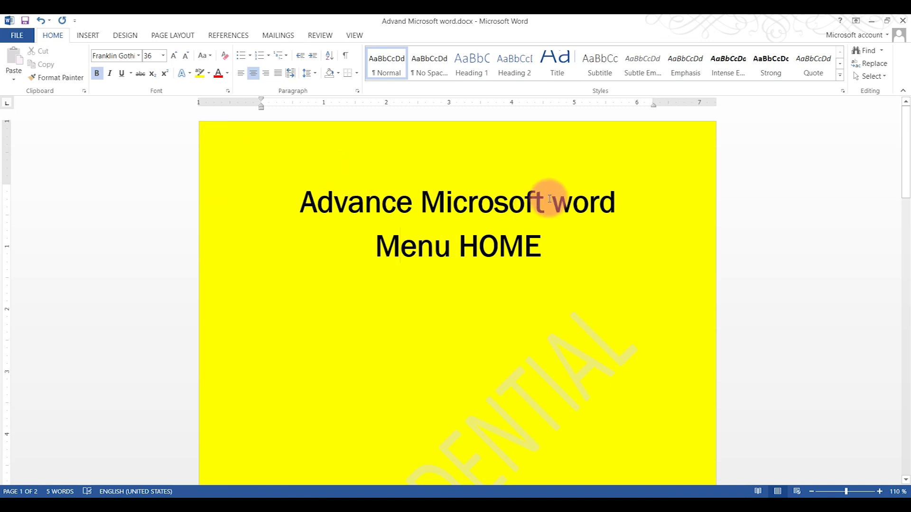
left_click_drag(576, 247, 234, 201)
left_click(428, 245)
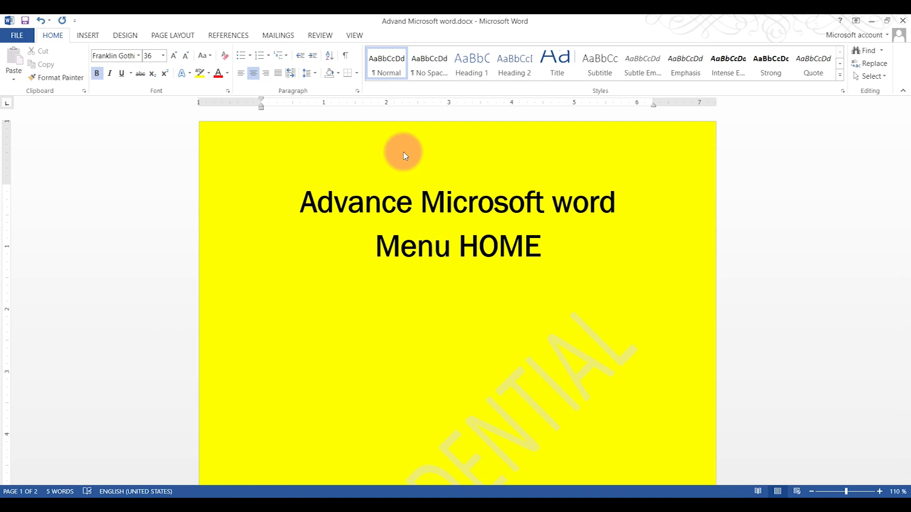
left_click(567, 240)
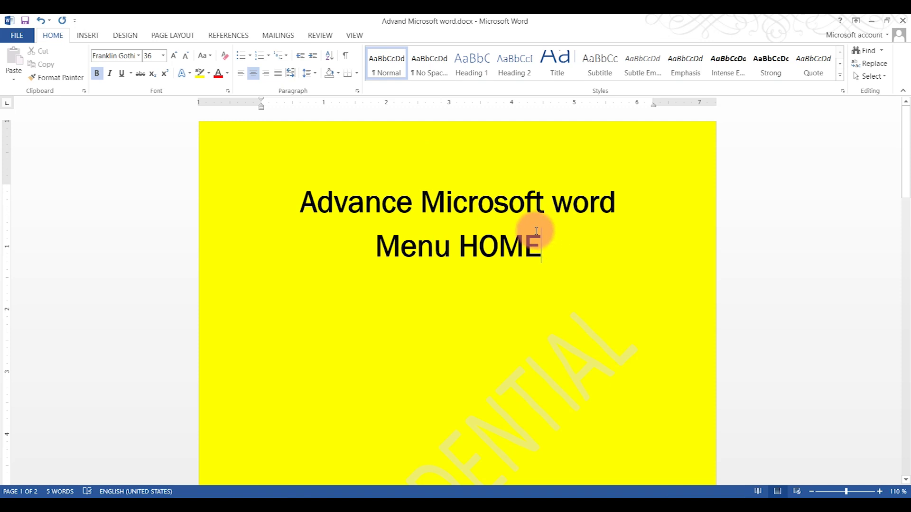
left_click_drag(571, 246, 242, 221)
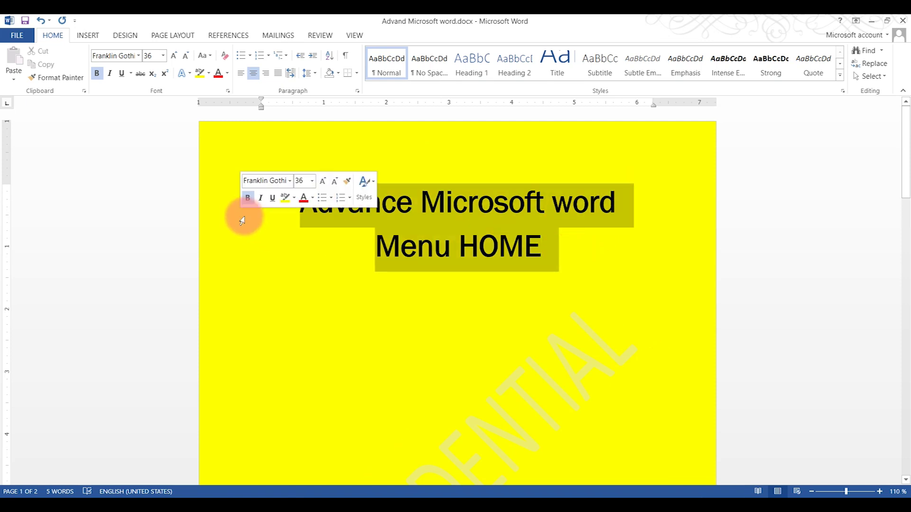
left_click(521, 258)
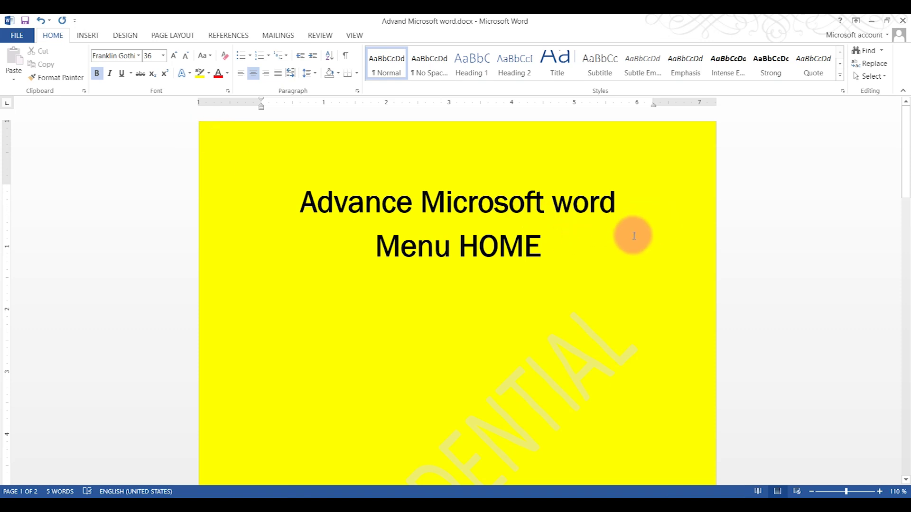
left_click_drag(631, 203, 261, 208)
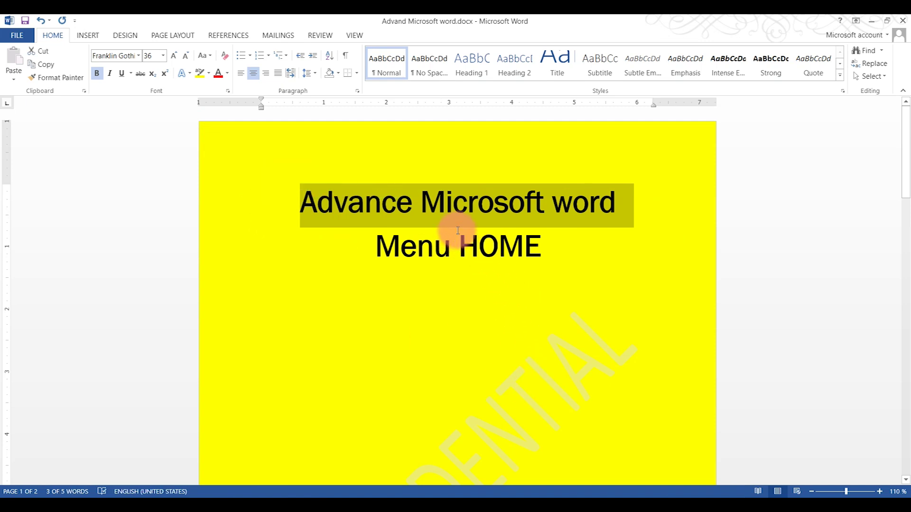
left_click(544, 211)
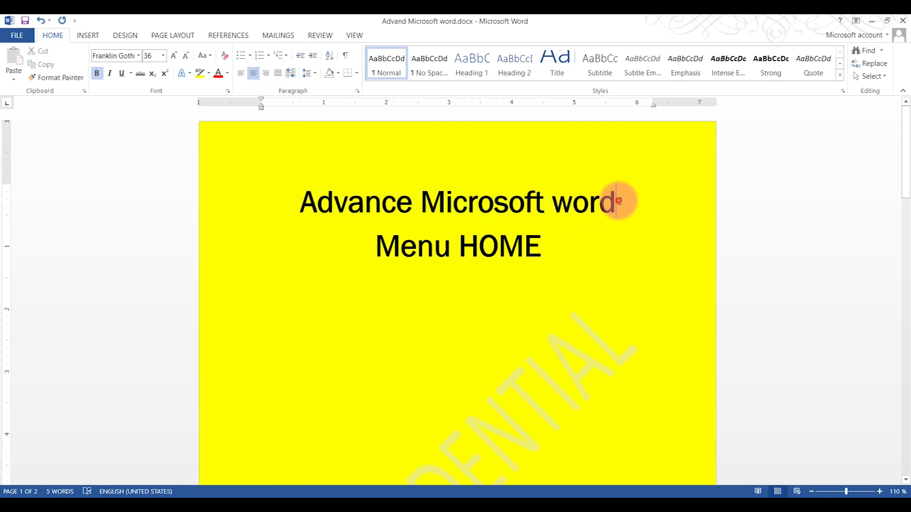
left_click_drag(620, 201, 299, 203)
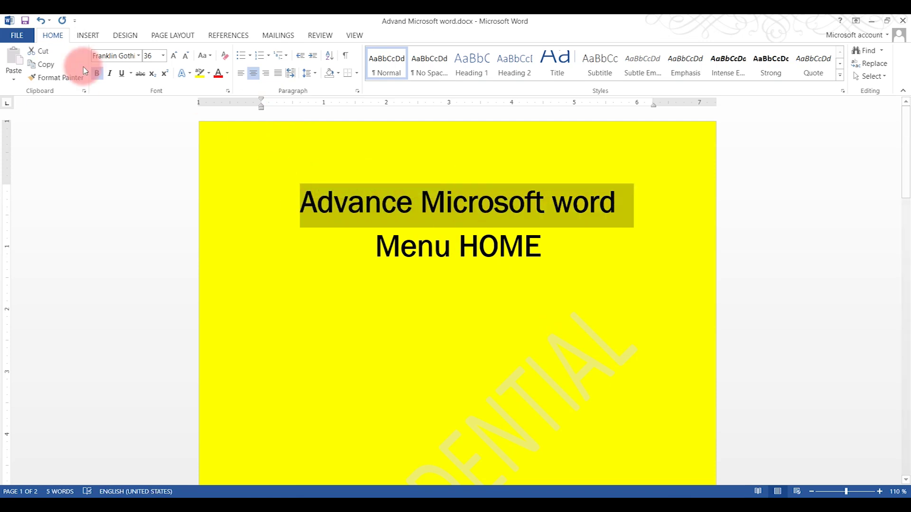
Change the heading font to Copperplate Gothic Bold from the font list
left_click(139, 55)
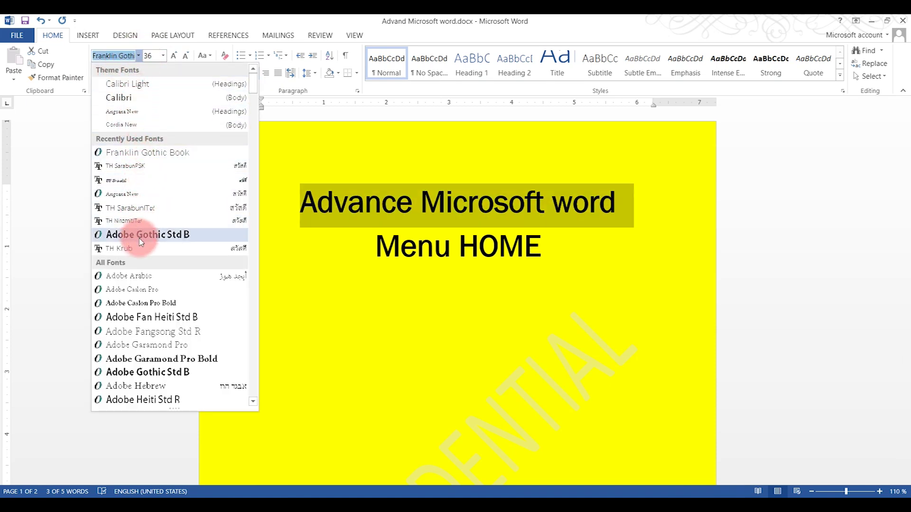
scroll(142, 325, "down", 15)
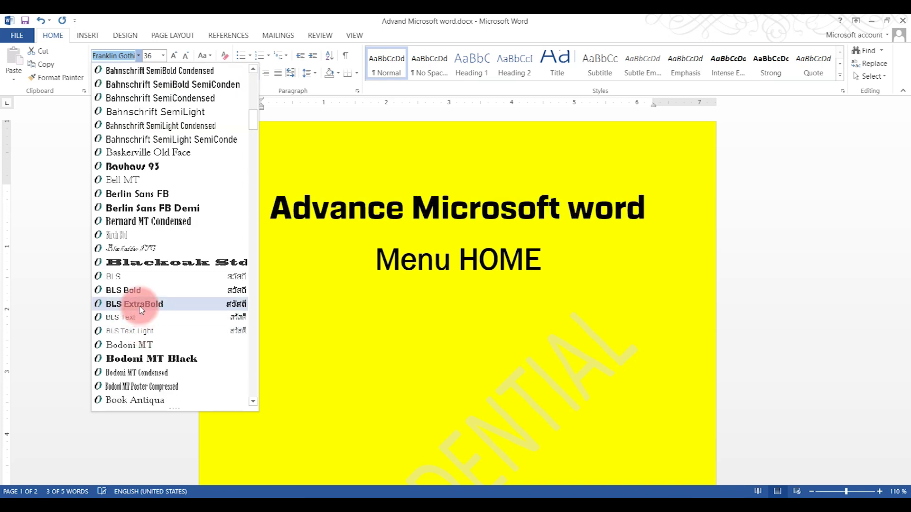
scroll(140, 309, "down", 6)
scroll(140, 309, "down", 15)
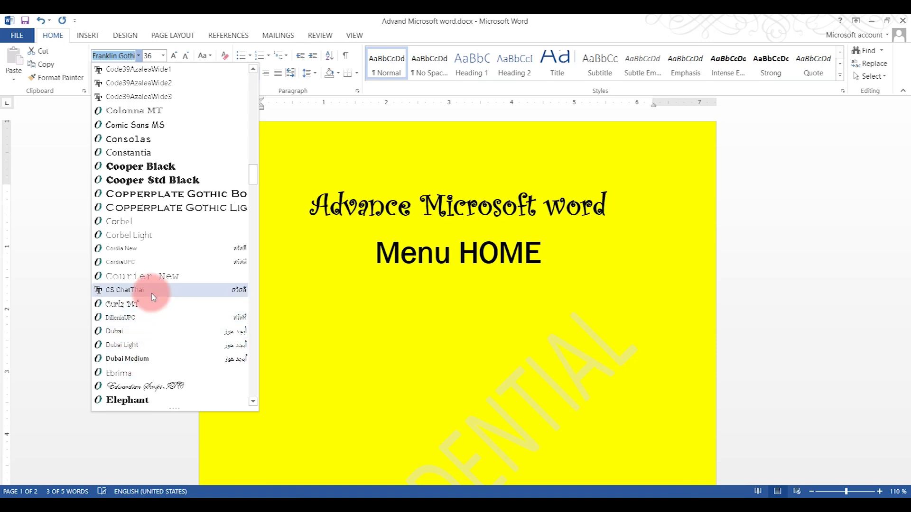
left_click(159, 192)
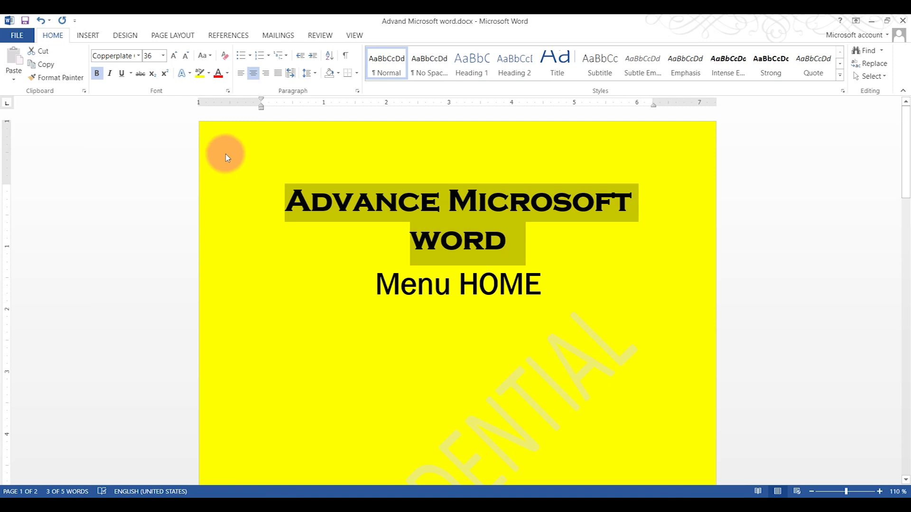
Grow the heading up to 80 pt, then shrink it back to 48 pt
left_click(174, 57)
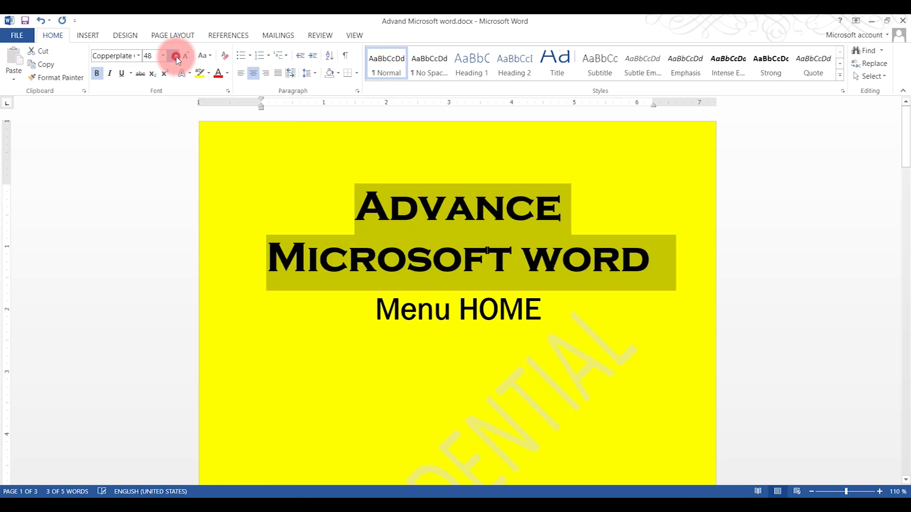
left_click(175, 57)
left_click(175, 57)
left_click(175, 57)
left_click(174, 56)
left_click(174, 57)
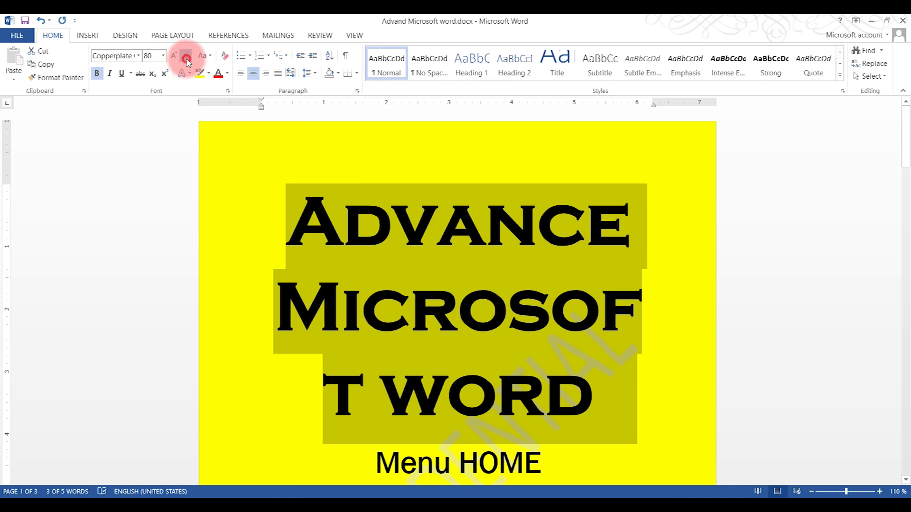
left_click(187, 57)
left_click(186, 58)
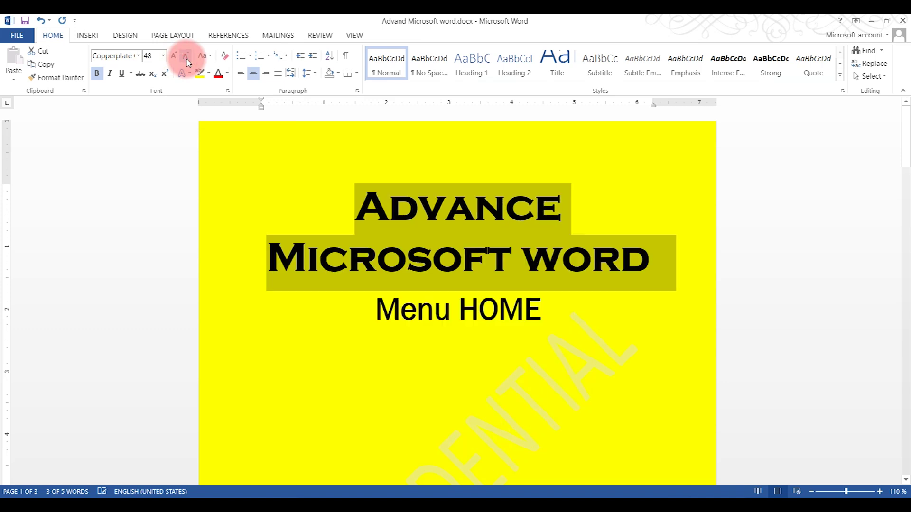
Set the heading to 24 pt, then grow it to 28 pt
left_click(163, 56)
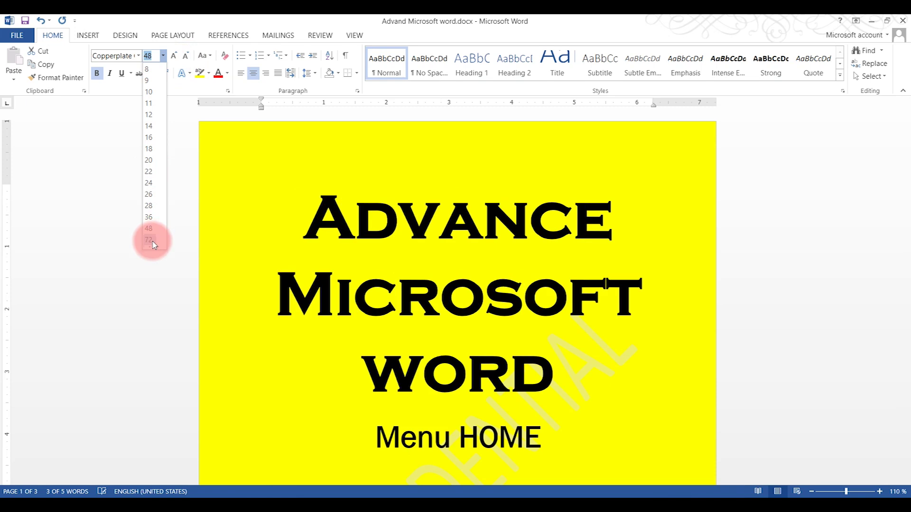
left_click(149, 183)
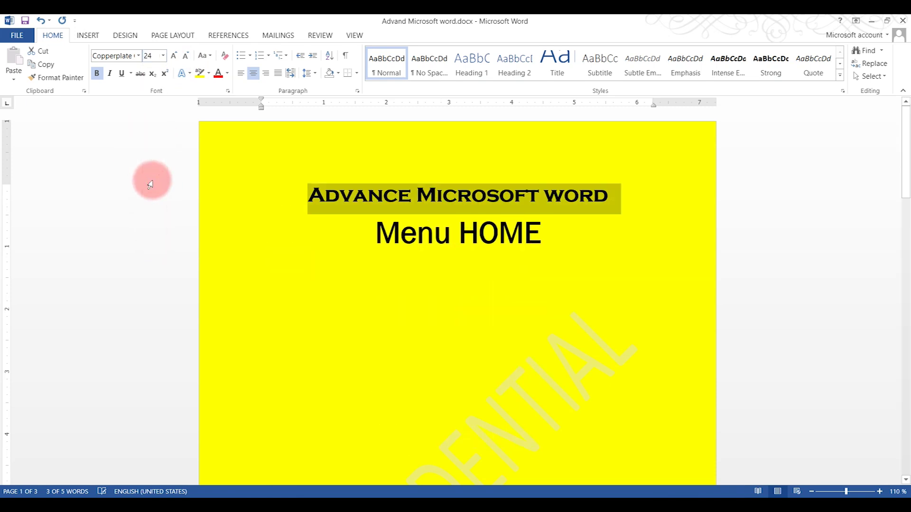
left_click(174, 56)
left_click(174, 55)
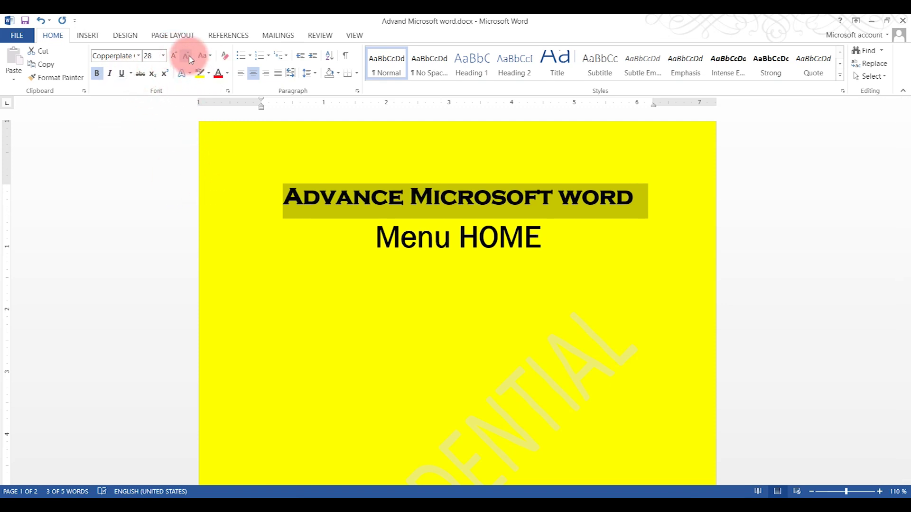
Switch the title to lowercase, then UPPERCASE, then back to its original case
left_click(204, 55)
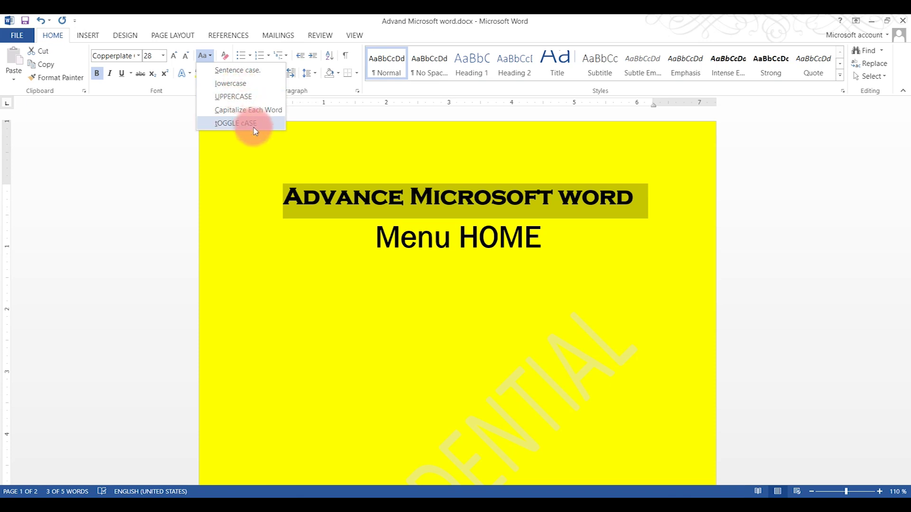
left_click(246, 87)
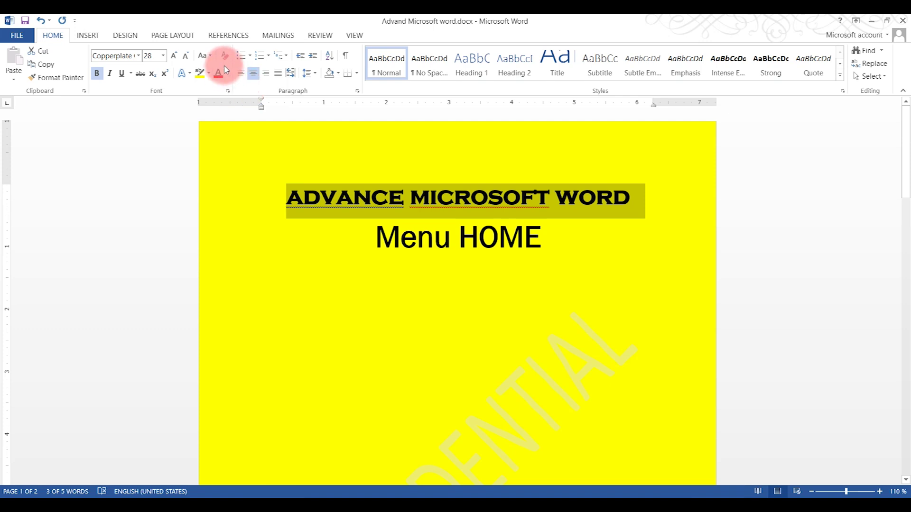
left_click(204, 56)
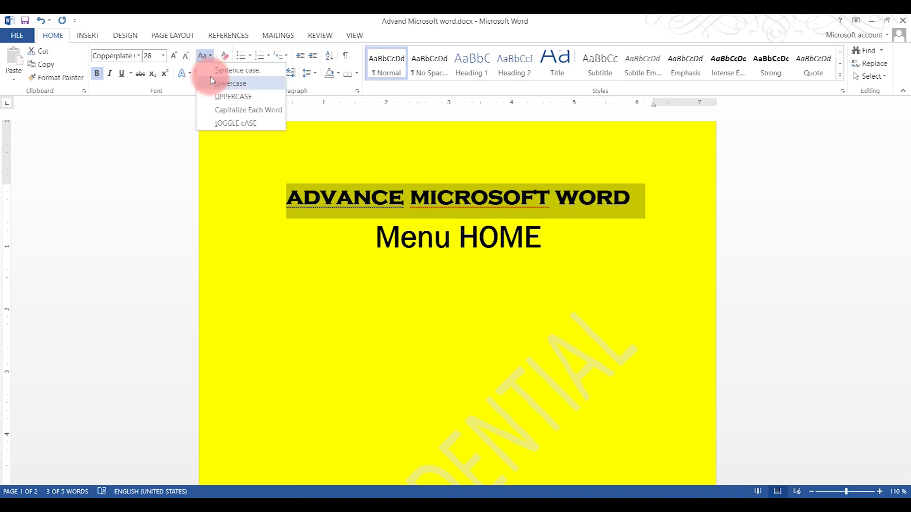
left_click(234, 97)
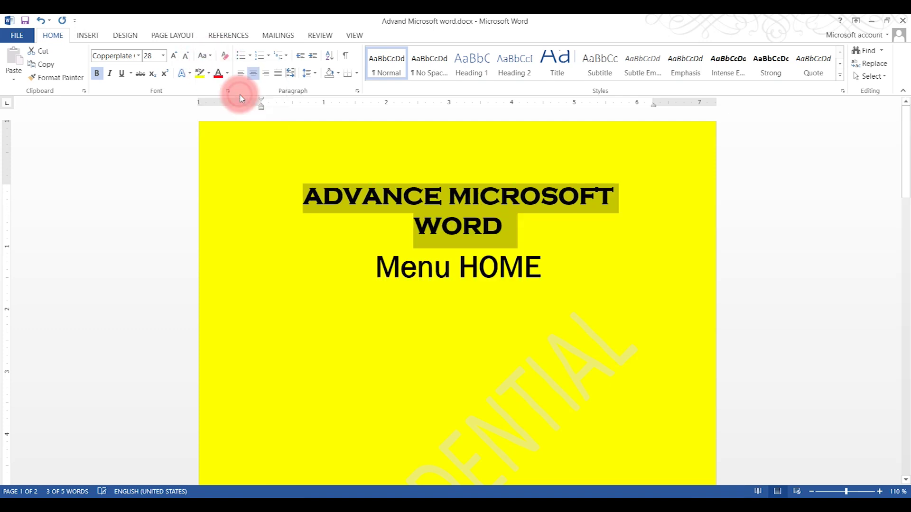
left_click(204, 56)
left_click(231, 89)
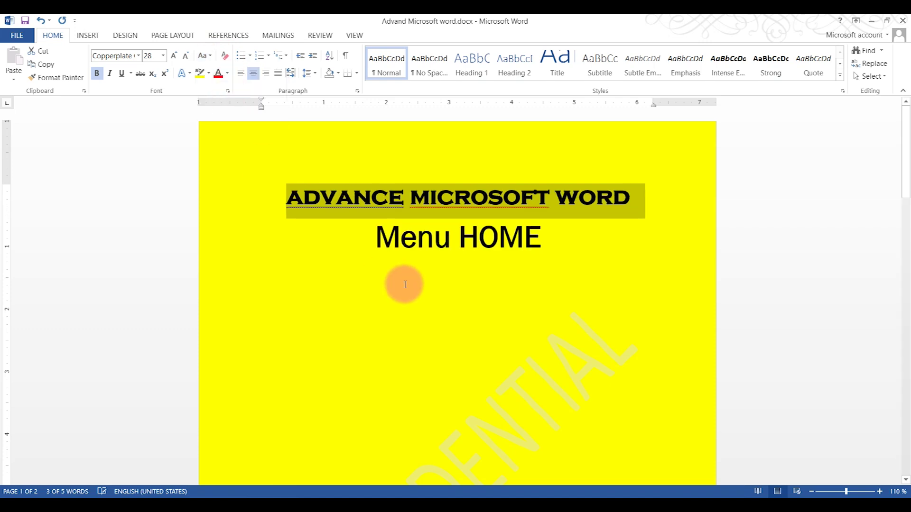
left_click(138, 55)
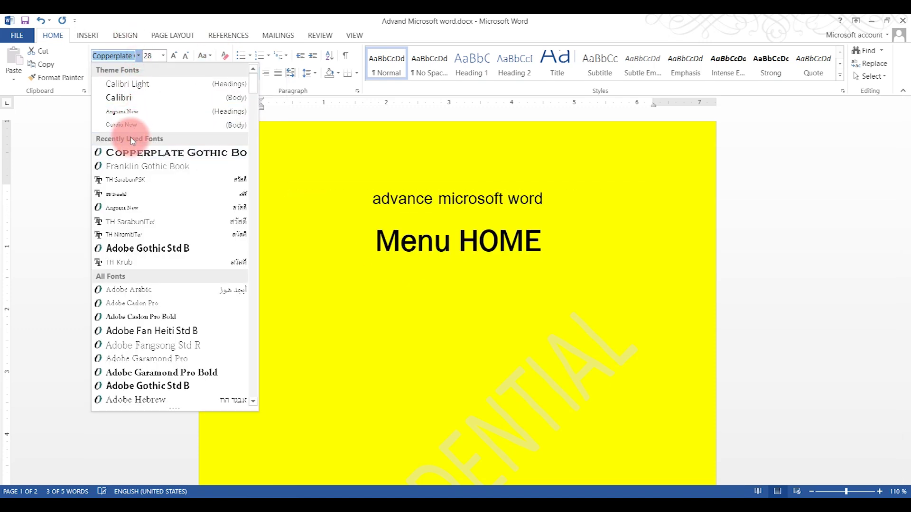
Set the title in Calibri Light and cycle its case through UPPERCASE and lowercase to Sentence case
left_click(127, 86)
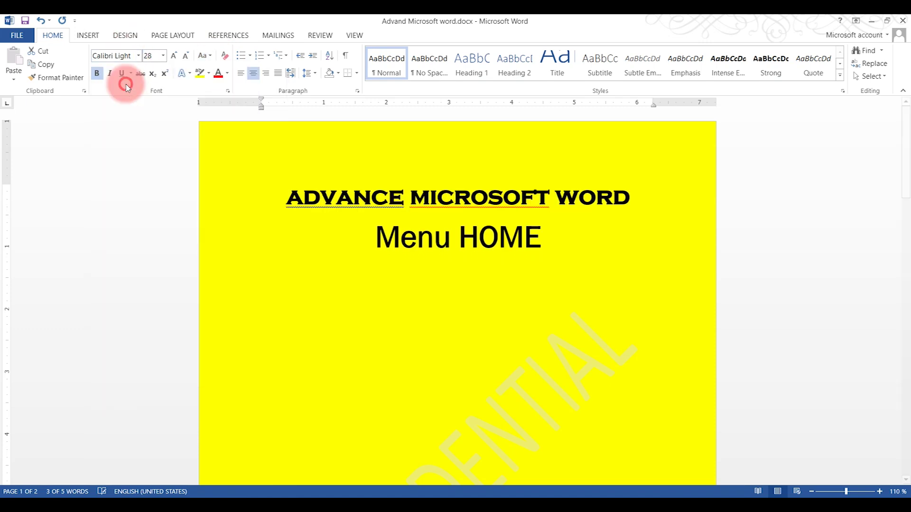
scroll(510, 277, "up", 5, "ctrl")
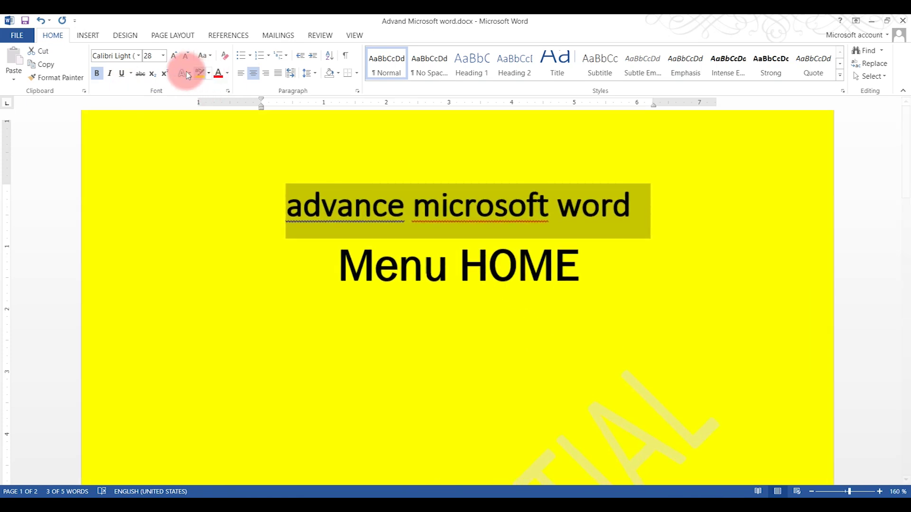
left_click(204, 56)
left_click(234, 98)
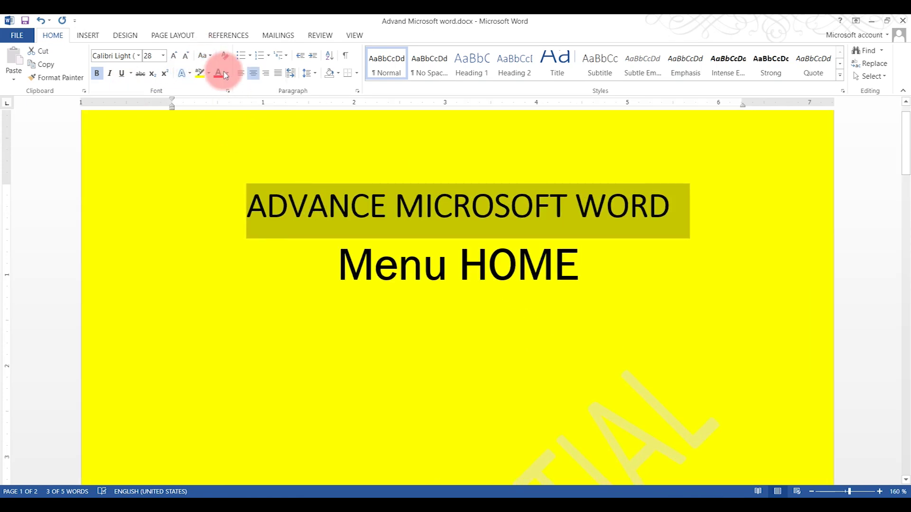
left_click(205, 55)
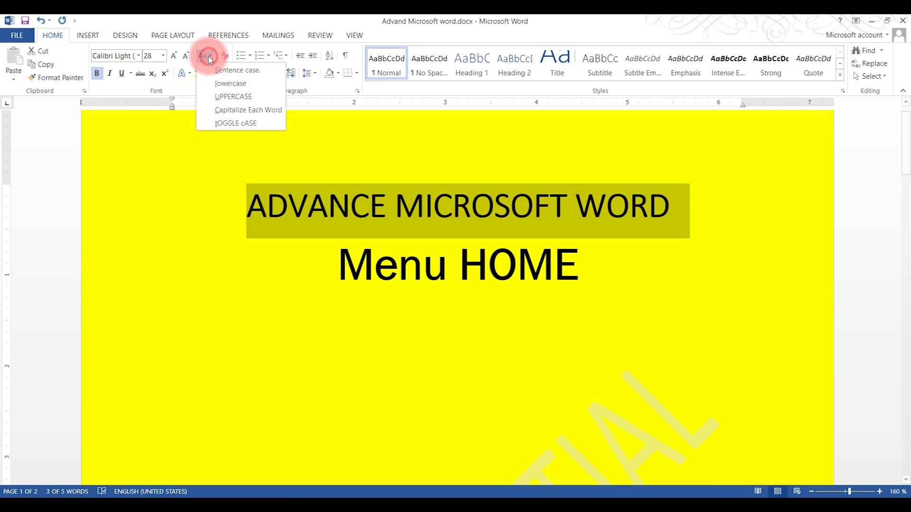
left_click(231, 84)
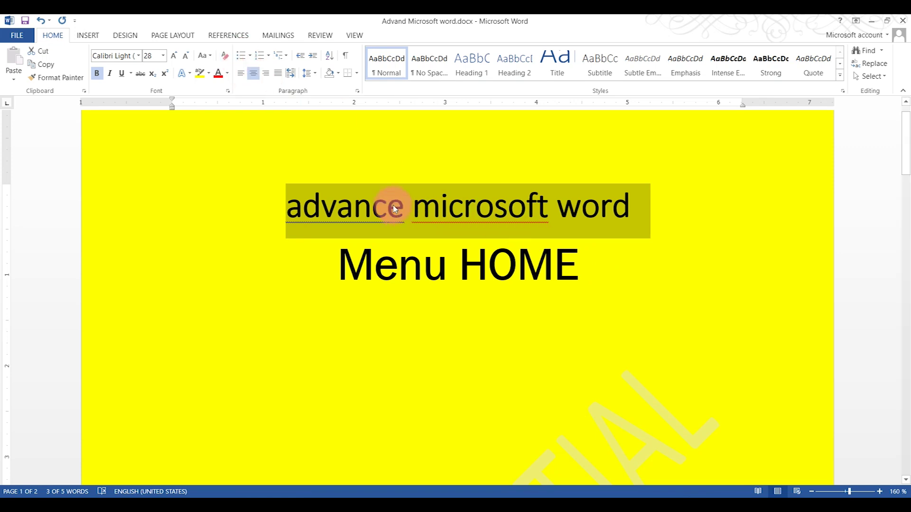
left_click(210, 56)
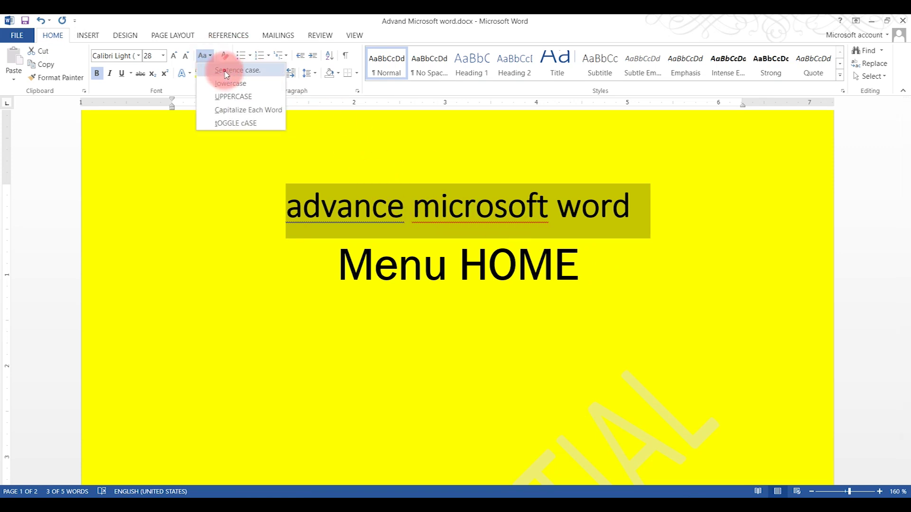
left_click(222, 70)
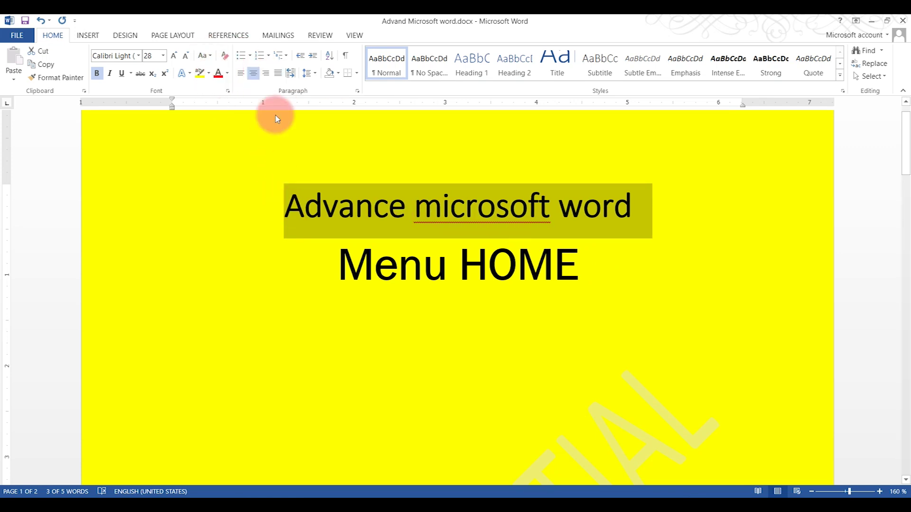
Select the initial A of Advance and check the case options without changing it
left_click(297, 219)
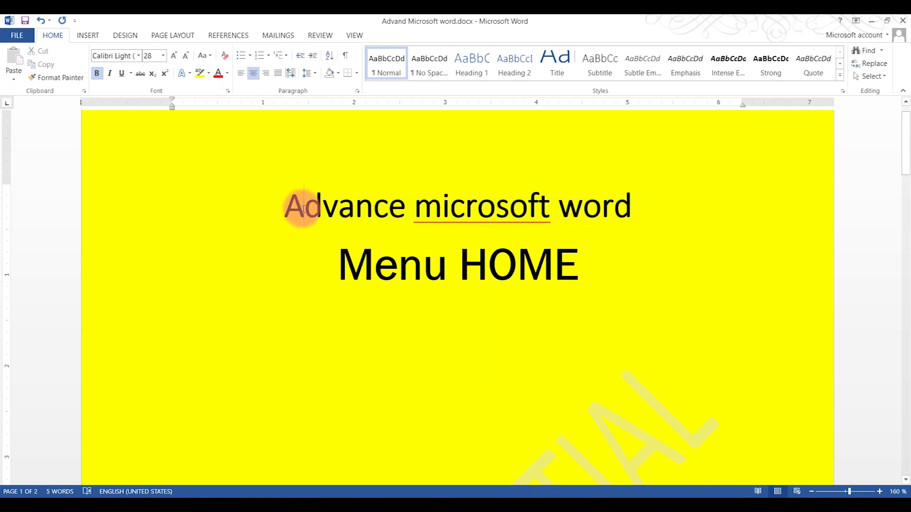
left_click_drag(295, 204, 264, 203)
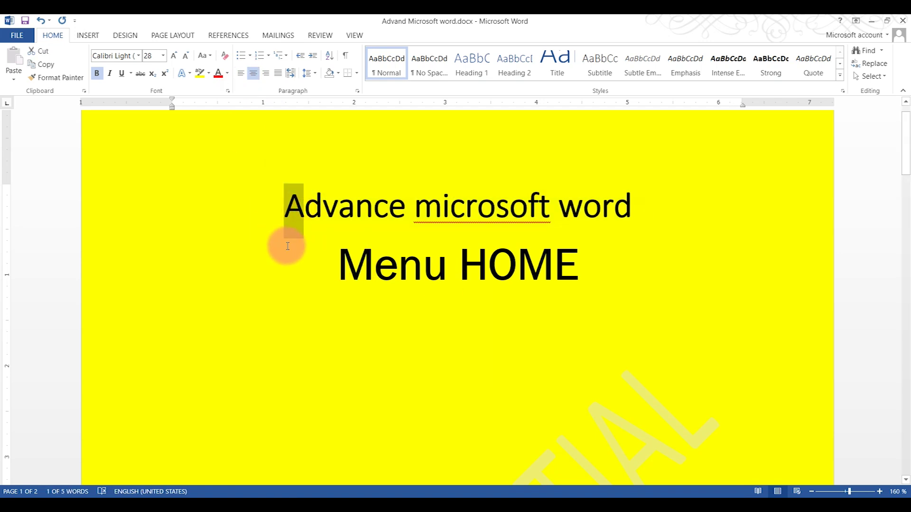
left_click(207, 56)
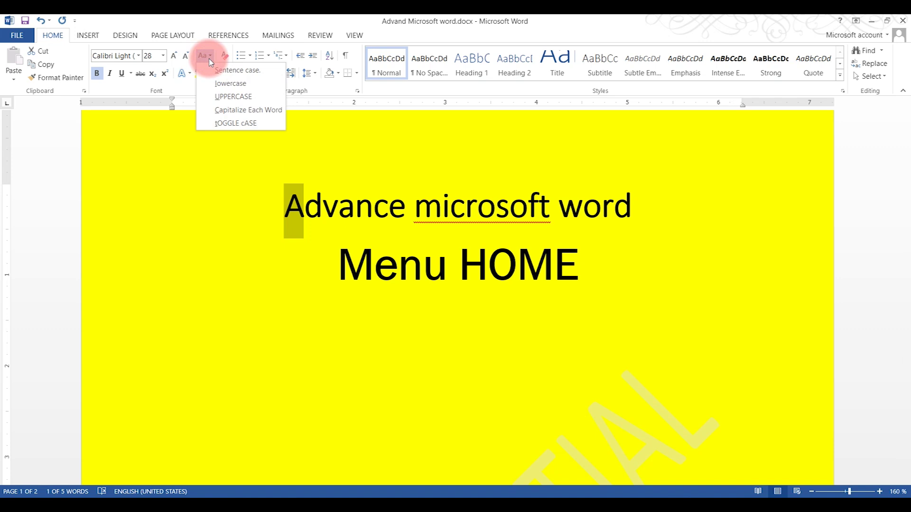
left_click(200, 152)
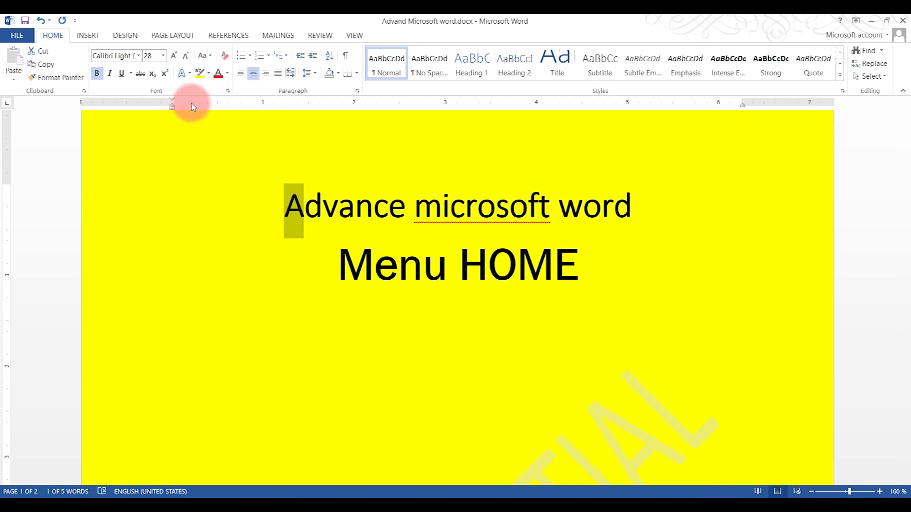
left_click(510, 173)
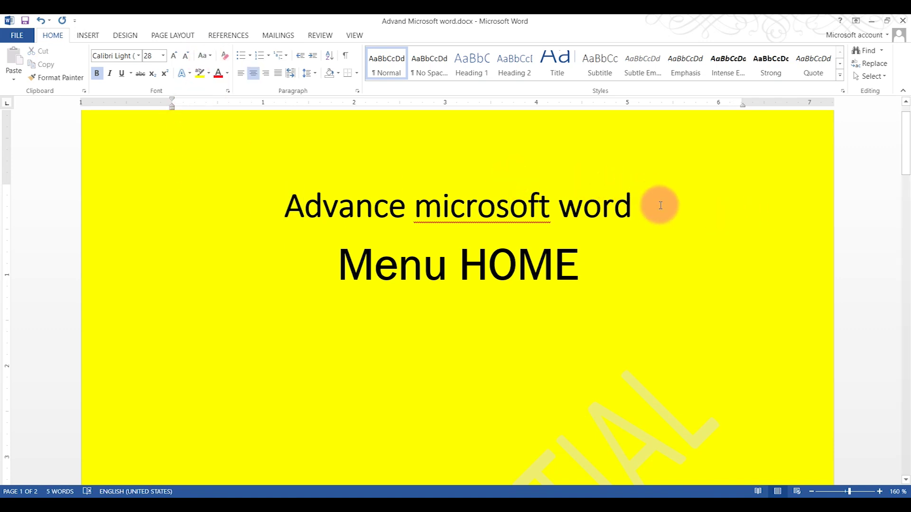
Select the title, toggle bold off and back on, and make it italic
left_click_drag(657, 204, 229, 209)
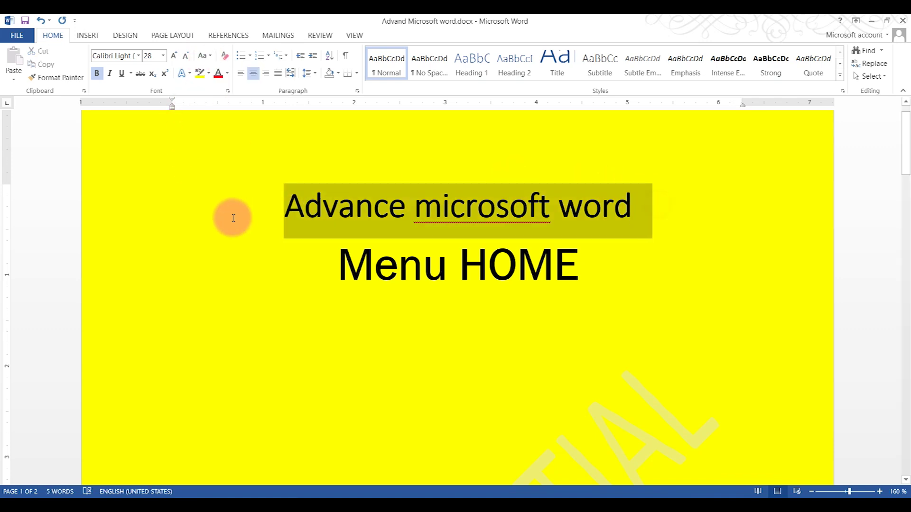
left_click(97, 75)
left_click(98, 75)
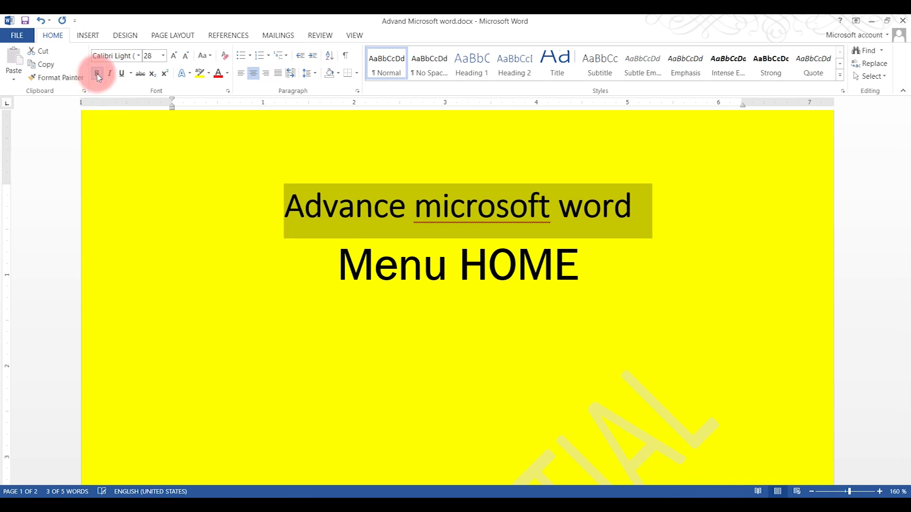
left_click(97, 74)
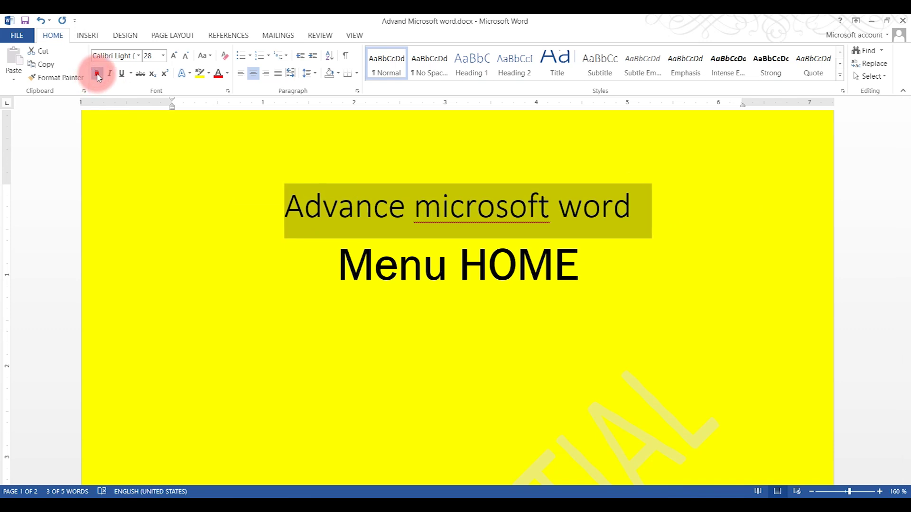
left_click(97, 75)
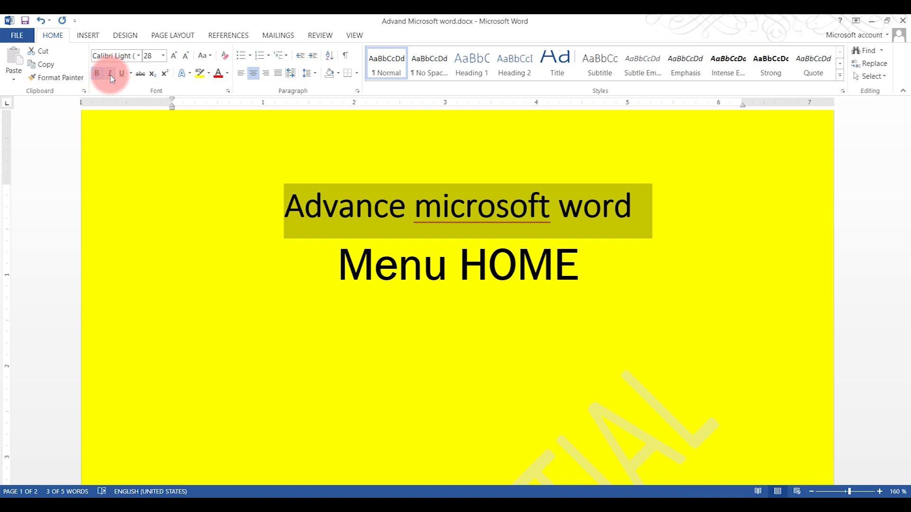
left_click(110, 76)
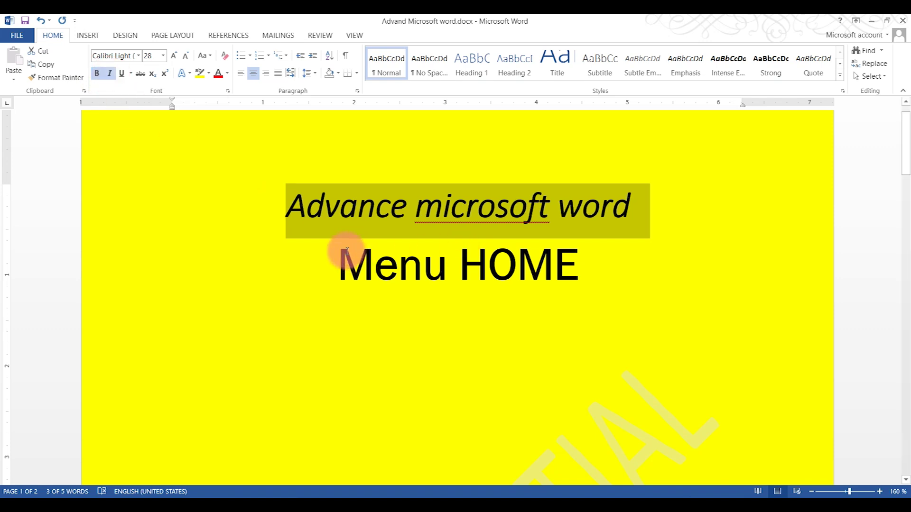
Underline the title using the dash-dot-dot underline style
left_click(123, 75)
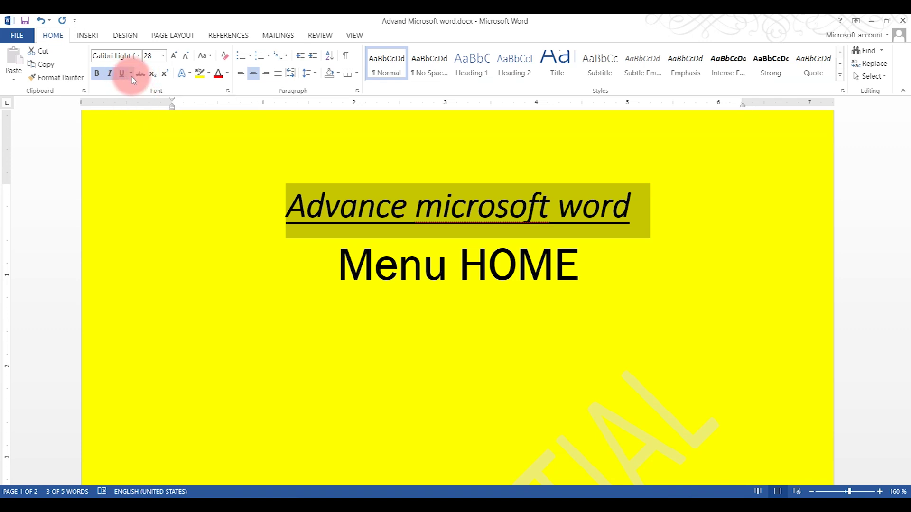
left_click(131, 73)
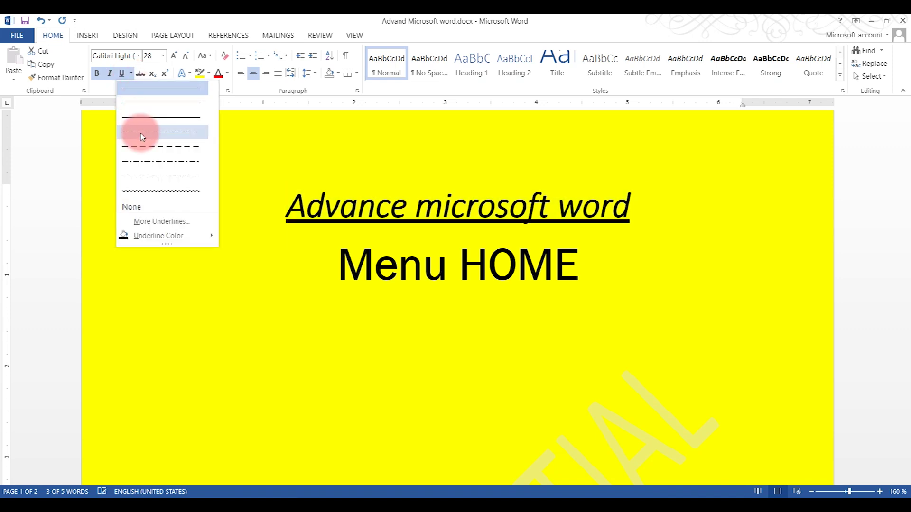
left_click(158, 177)
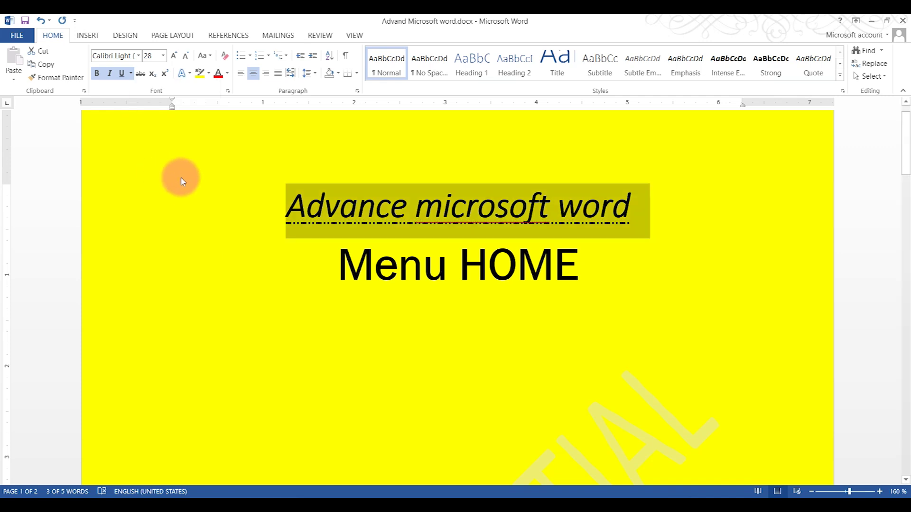
left_click(463, 284)
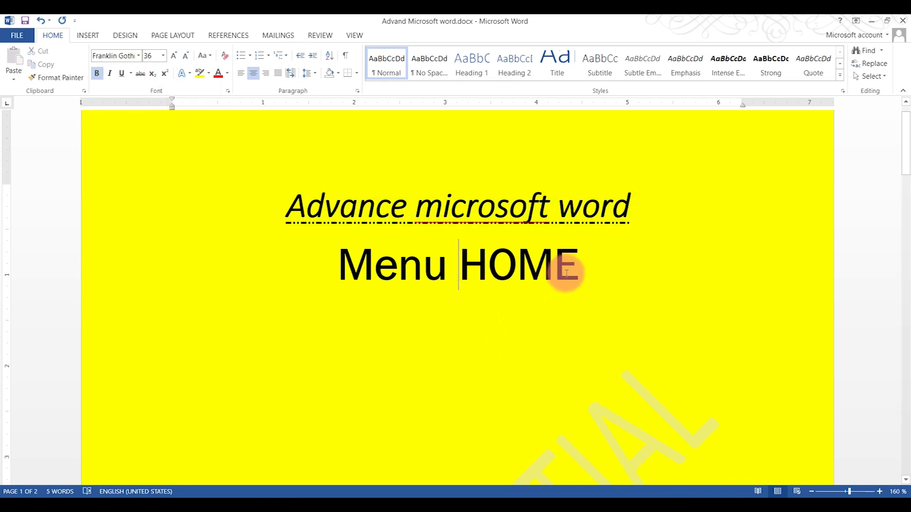
left_click_drag(564, 271, 310, 270)
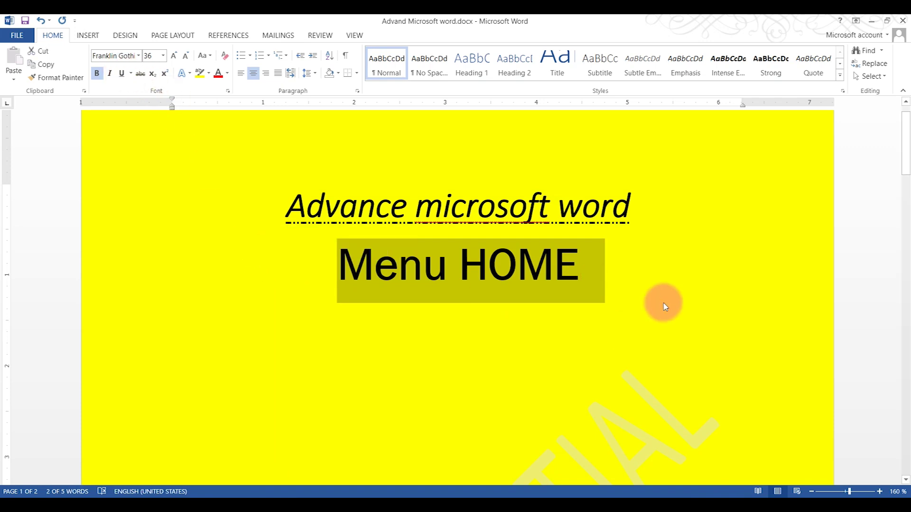
left_click(672, 319)
left_click_drag(602, 266, 298, 274)
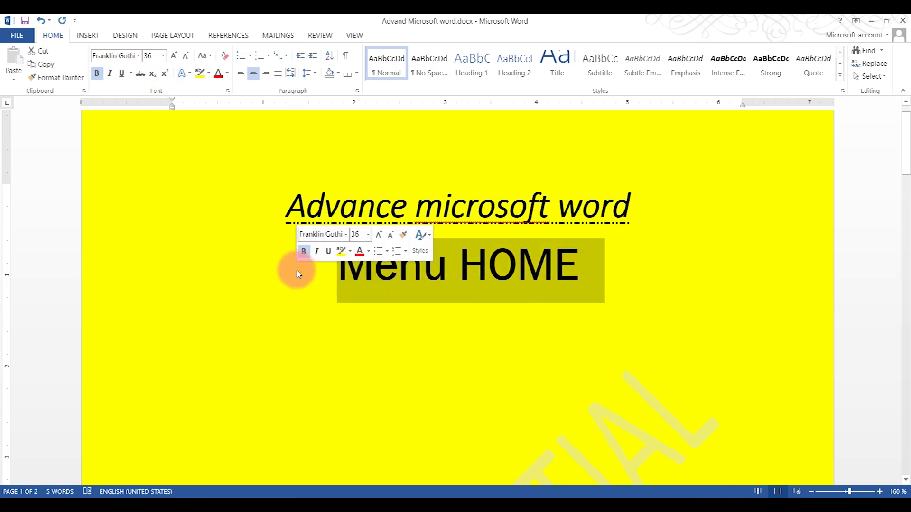
left_click(141, 75)
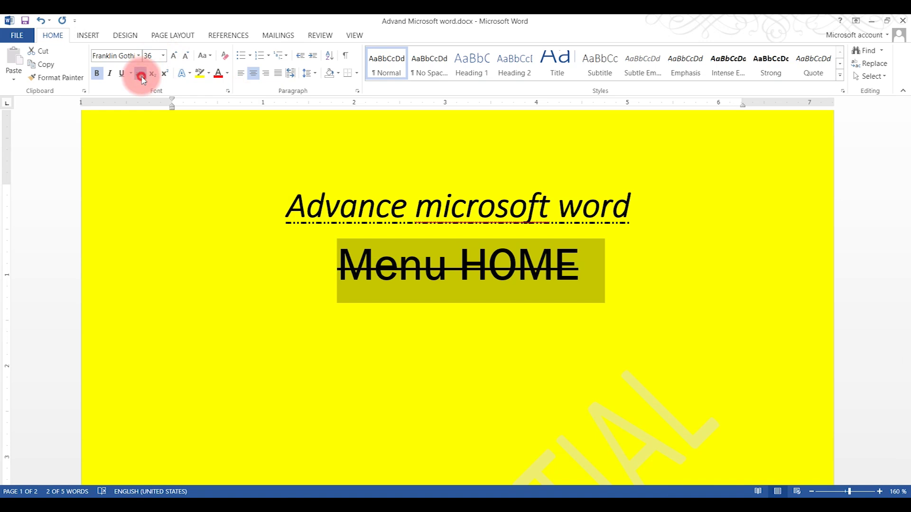
left_click(154, 75)
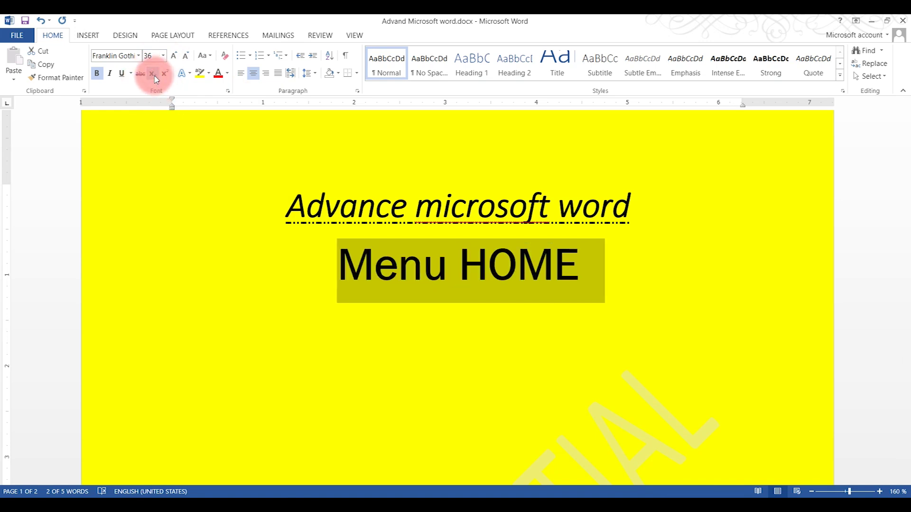
left_click(590, 267)
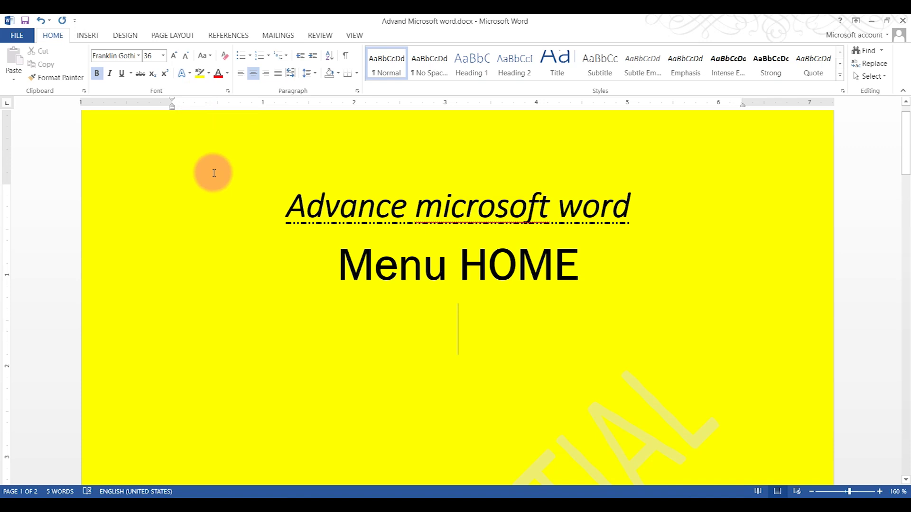
Type H2O below Menu HOME and make the 2 subscript
type("H")
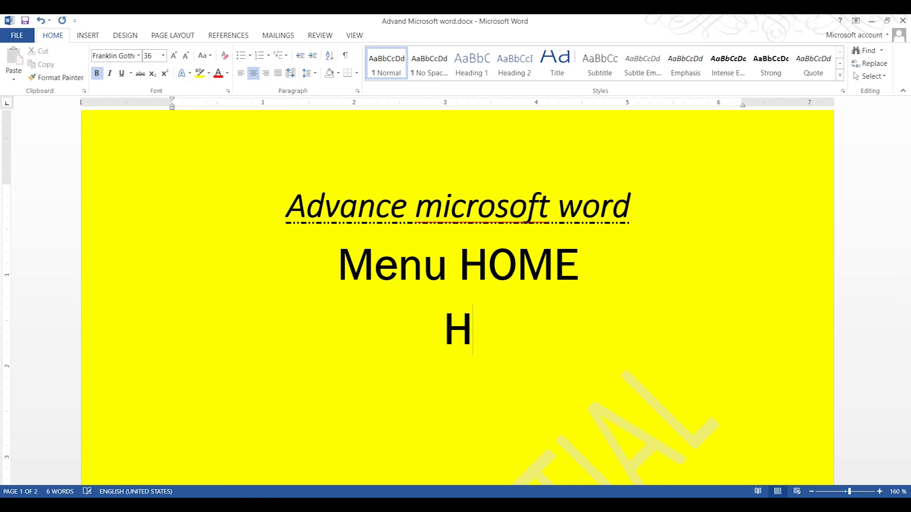
type("2O")
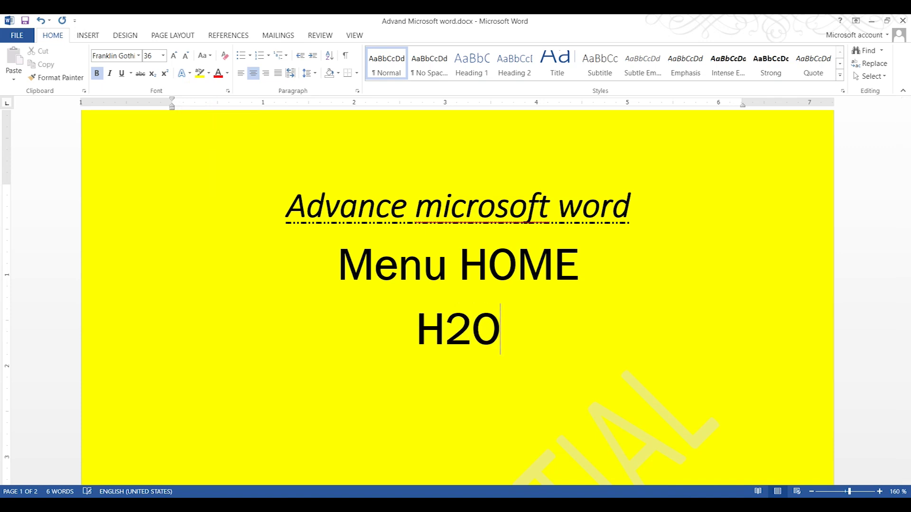
left_click_drag(457, 326, 492, 356)
left_click(509, 366)
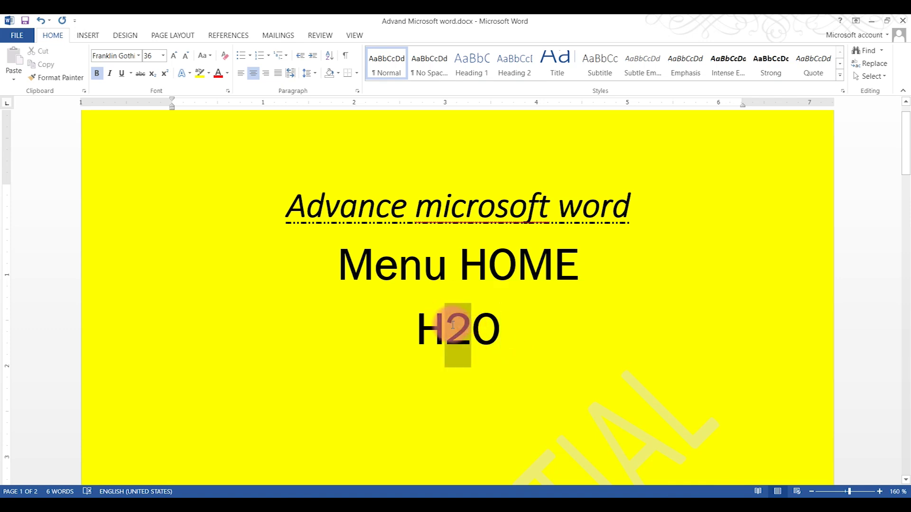
left_click(471, 327)
left_click(571, 369)
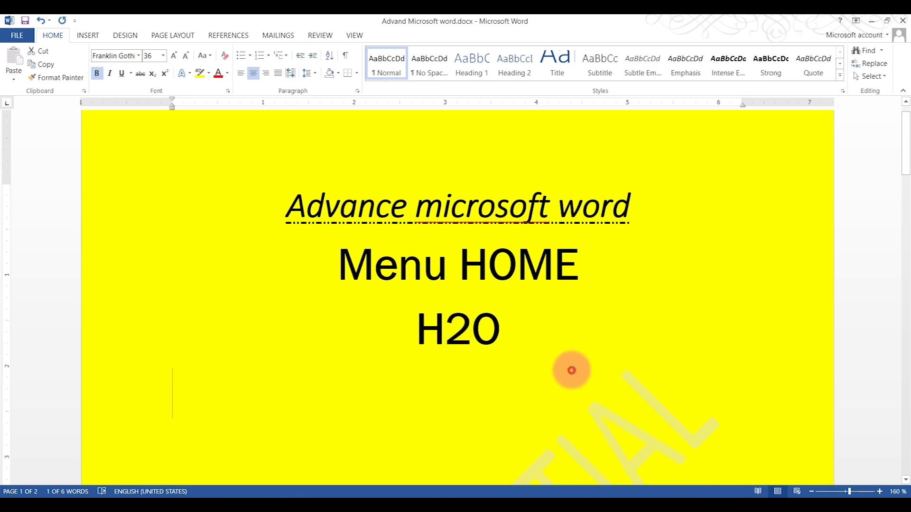
left_click_drag(468, 326, 446, 327)
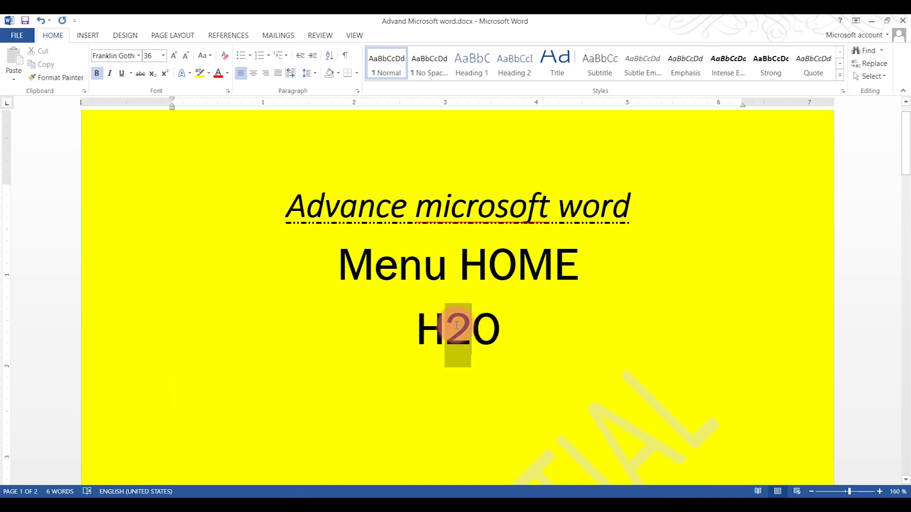
left_click(505, 353)
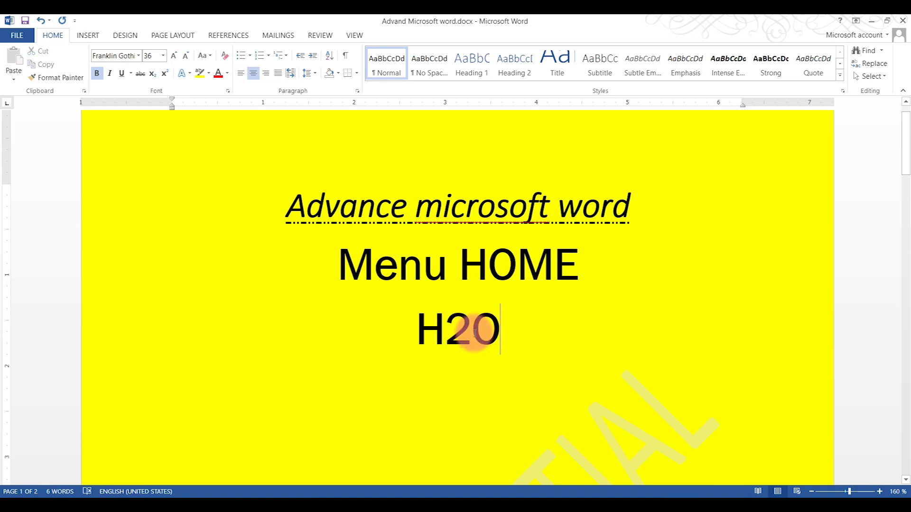
left_click_drag(471, 327, 445, 327)
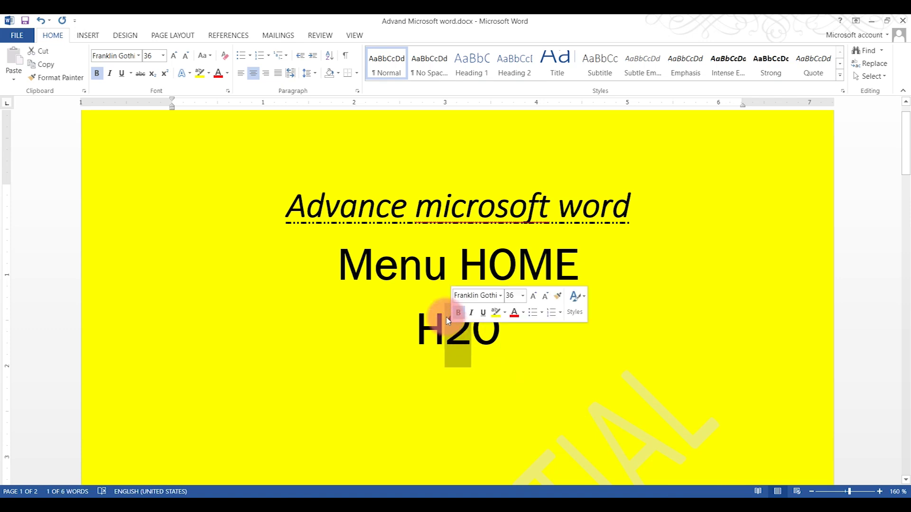
left_click(152, 74)
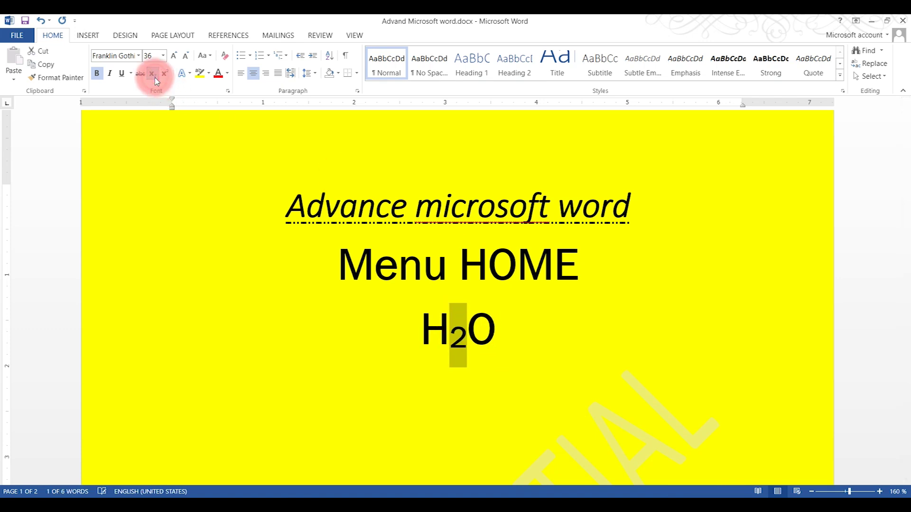
left_click(503, 322)
Continue at the end of H₂O and type 28
left_click_drag(441, 322, 346, 332)
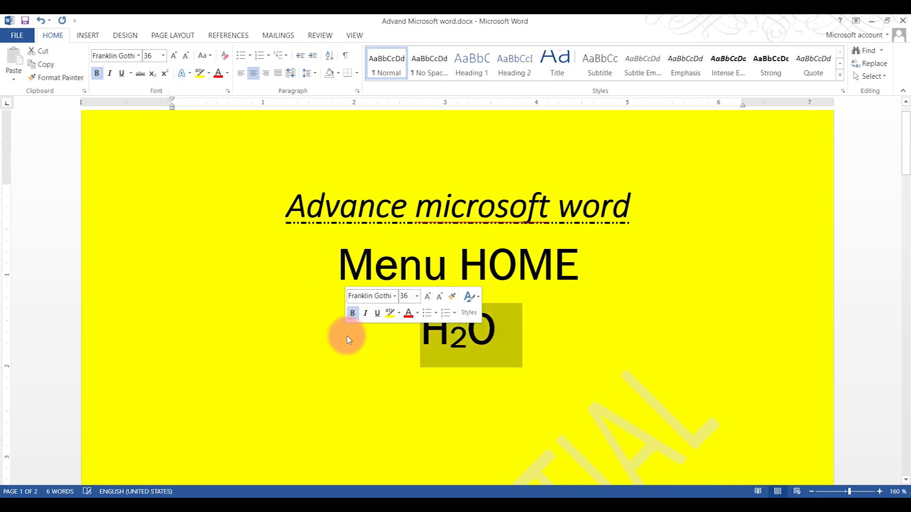
left_click(404, 398)
left_click(520, 326)
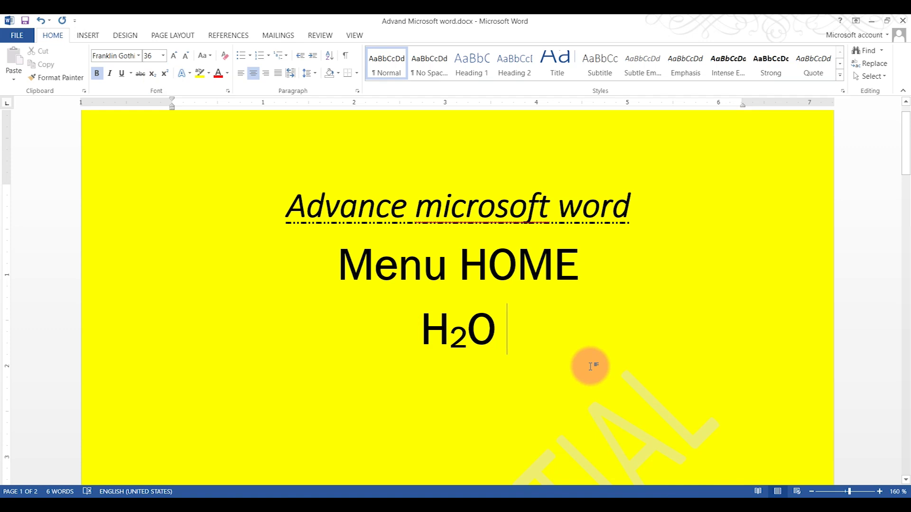
type("28")
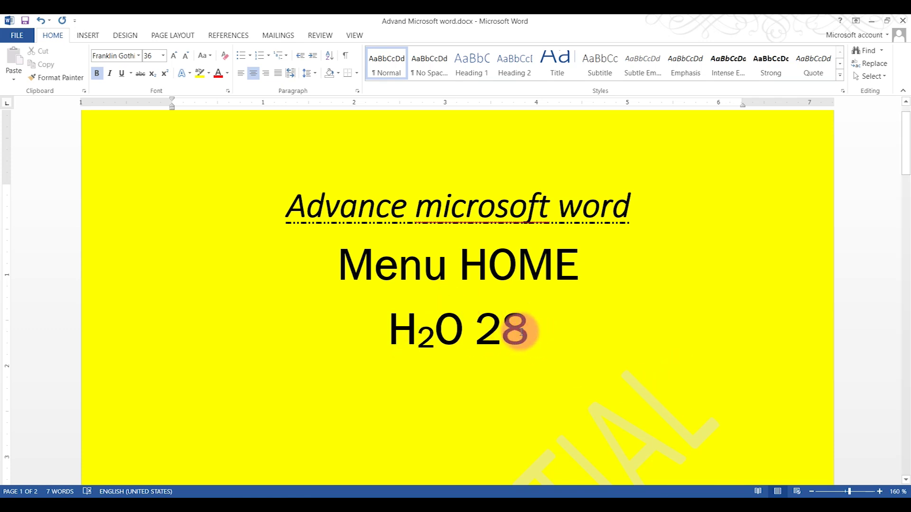
Superscript the exponent, type = 64, correct it to 2³ = 8, and move it to a new line
left_click_drag(537, 332, 501, 332)
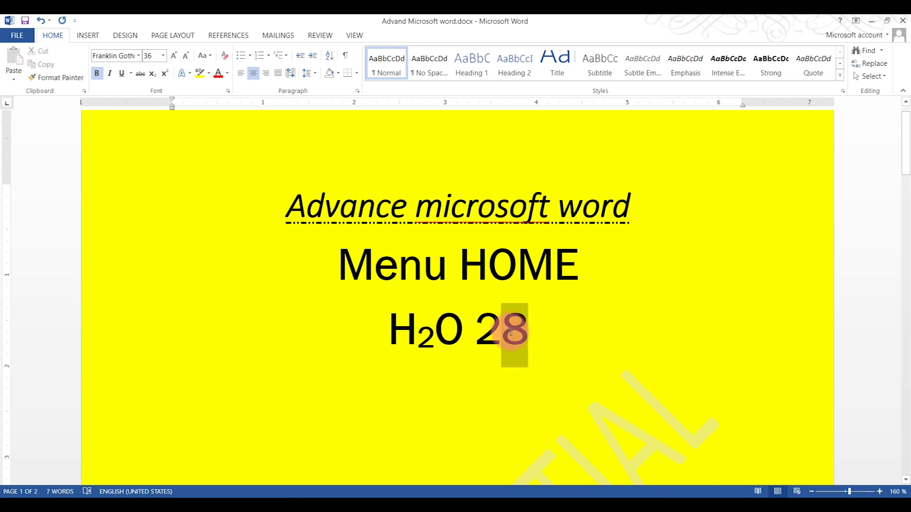
left_click(166, 74)
left_click(529, 330)
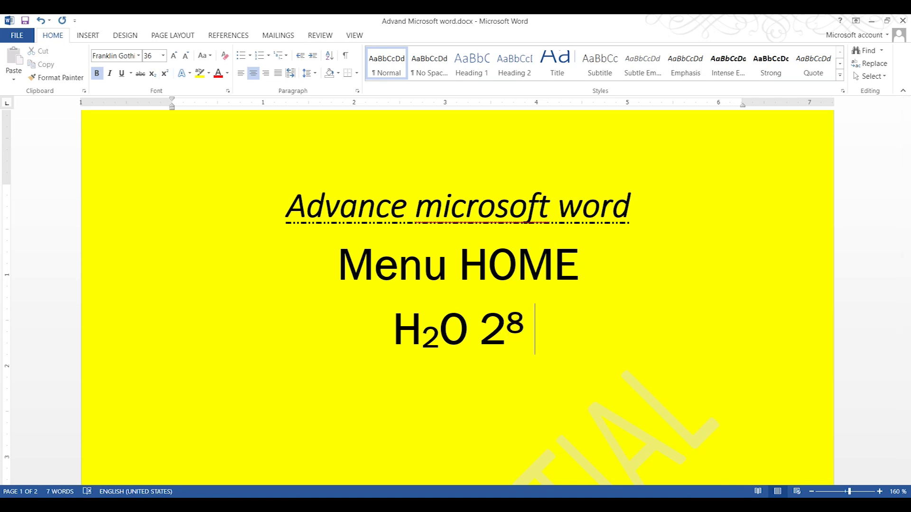
type("=")
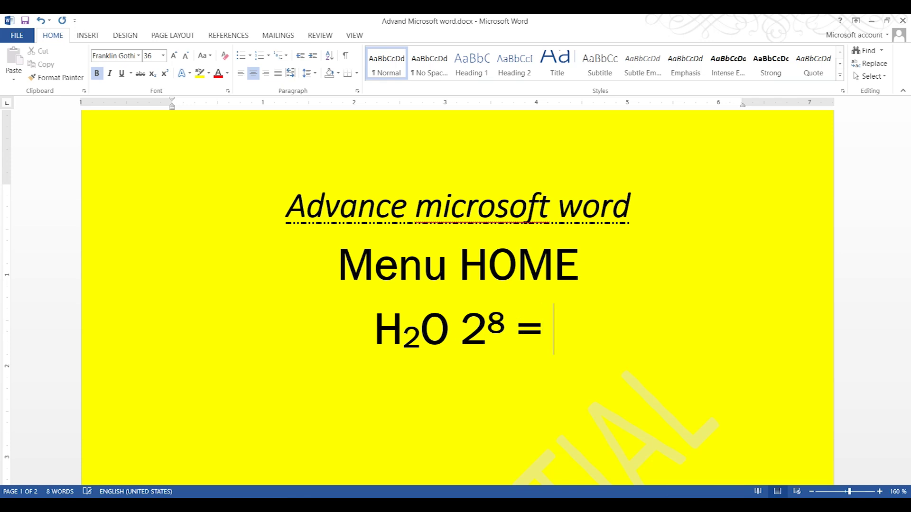
type(" 6")
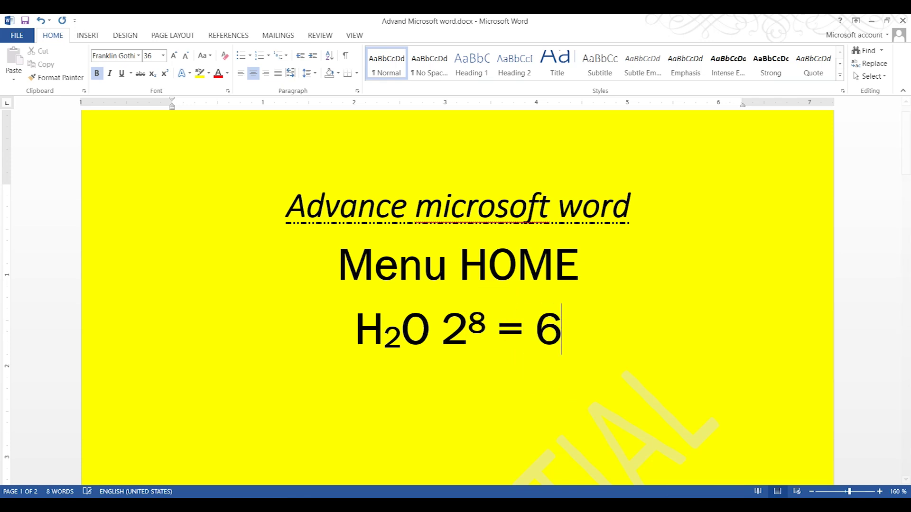
type("4")
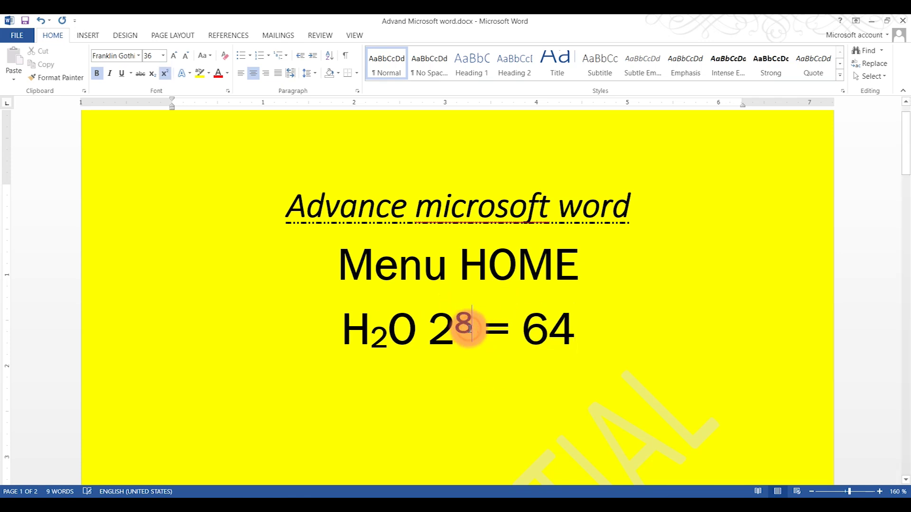
key("BackSpace")
type("3")
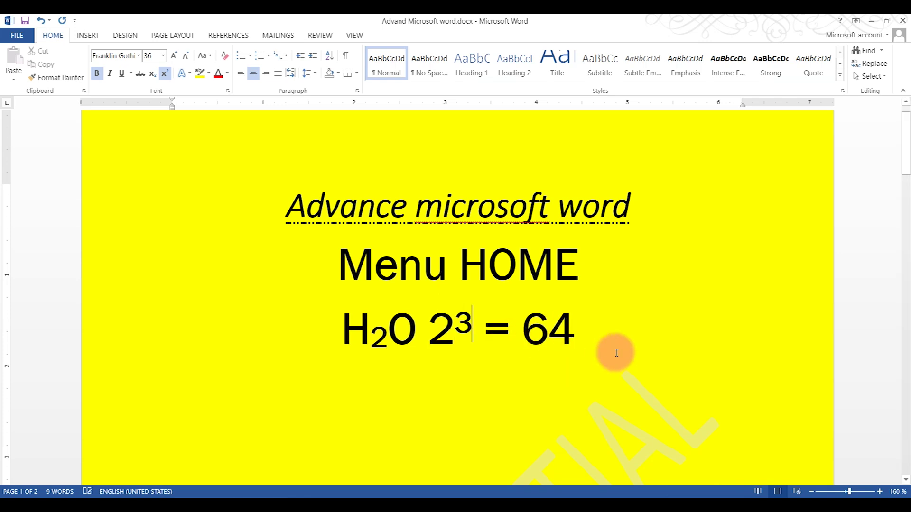
left_click_drag(576, 332, 527, 332)
type("8")
left_click(655, 382)
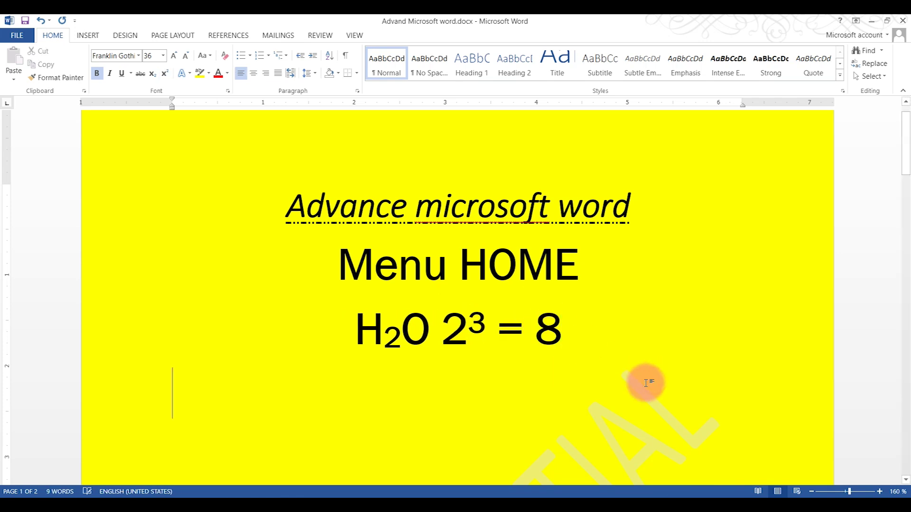
left_click(430, 325)
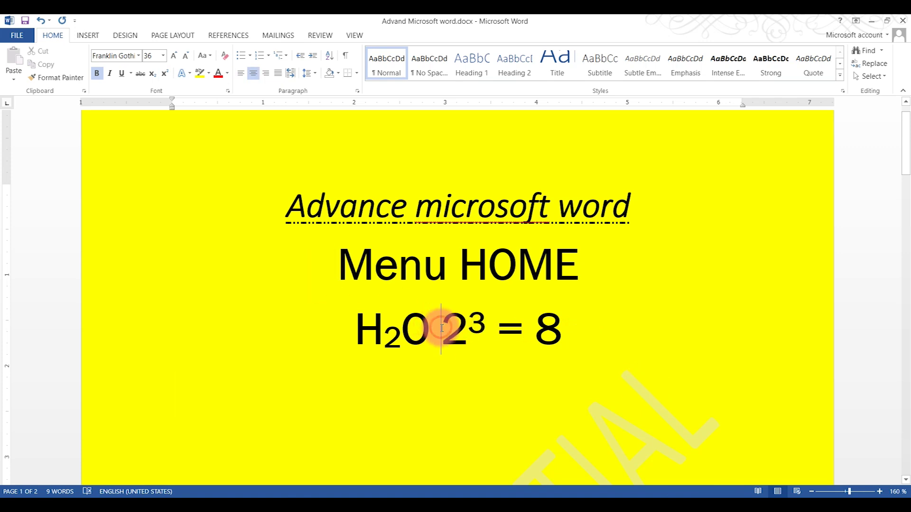
key("Return")
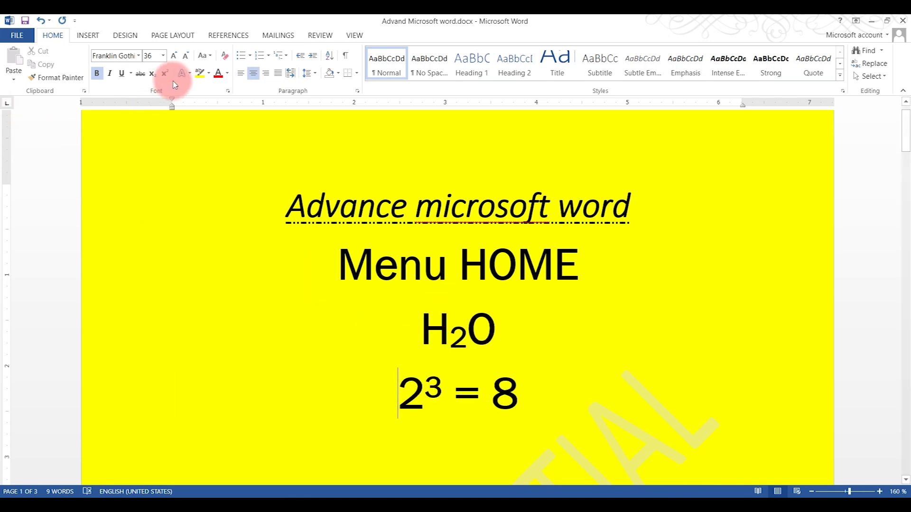
Type the numbers 2, 3 and 4 on separate lines below 2³ = 8
left_click(250, 57)
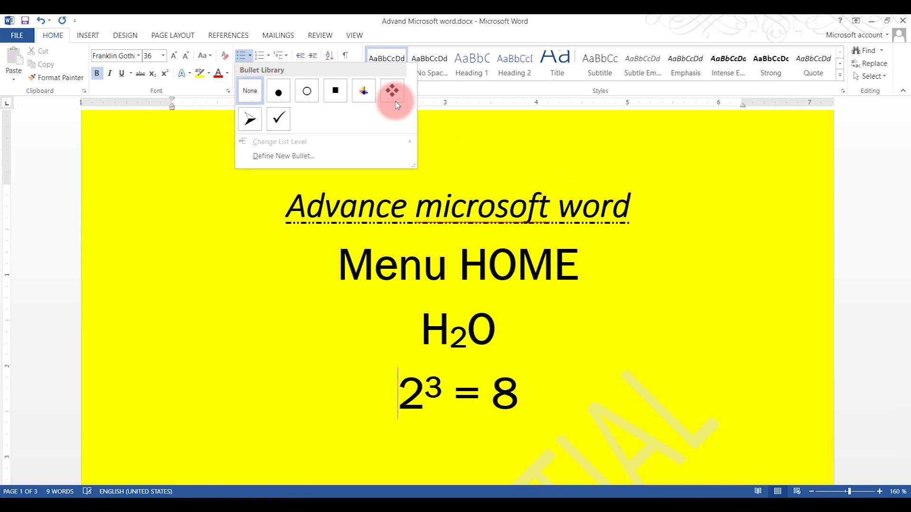
left_click(711, 421)
left_click(550, 374)
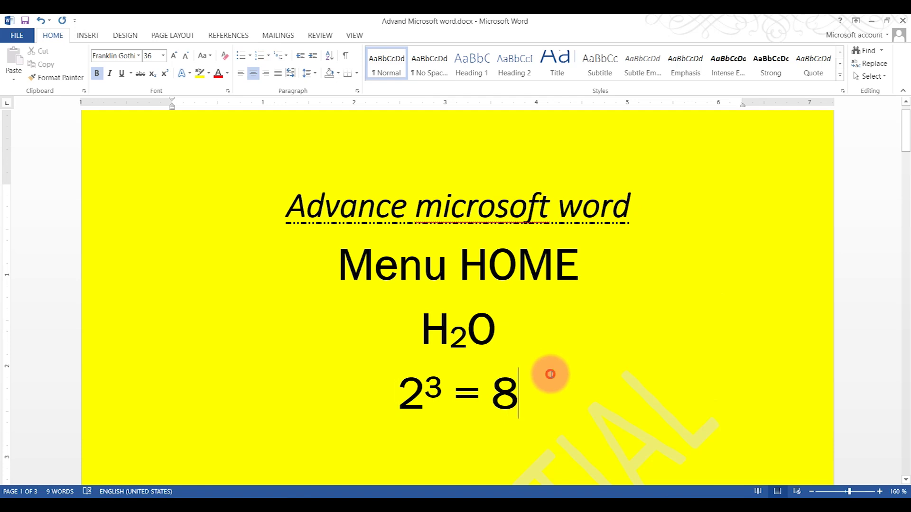
key("Return")
key("Return")
type("2")
key("Return")
type("3")
key("Return")
type("4")
key("Return")
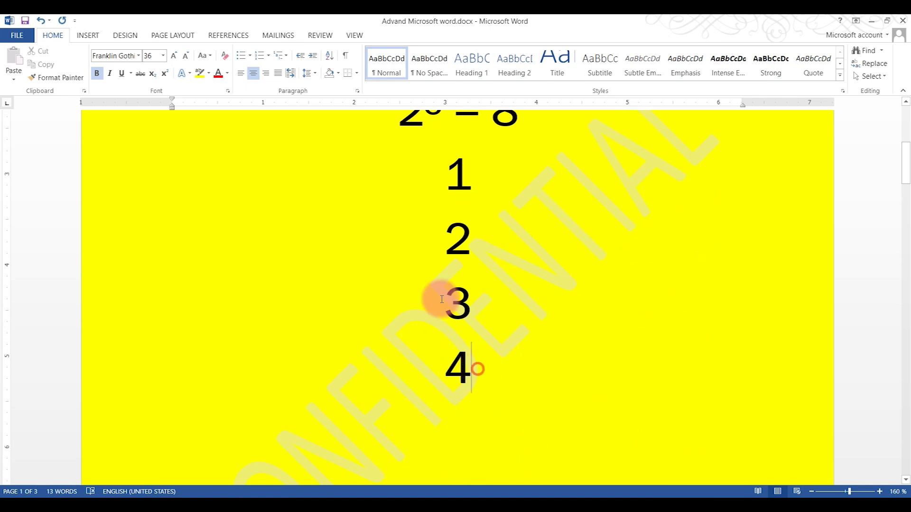
Turn lines 1 to 4 into a left-aligned bulleted list
left_click_drag(514, 375, 421, 173)
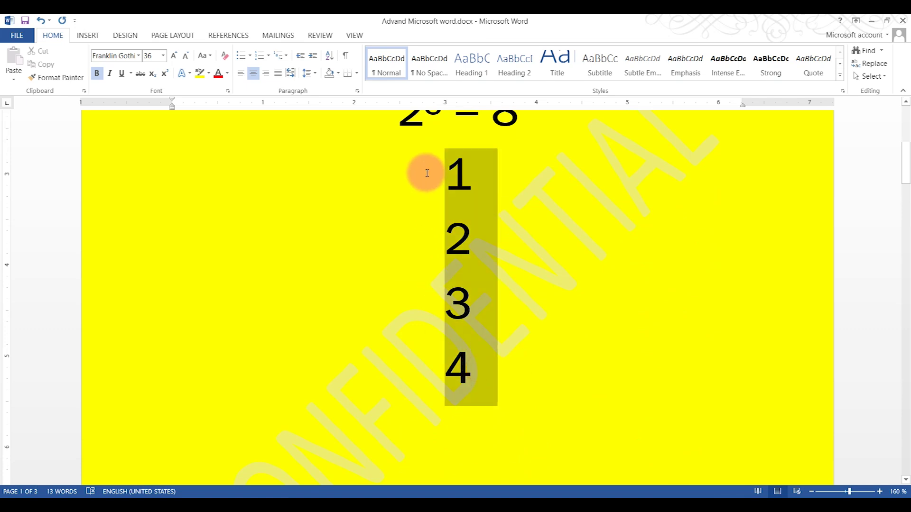
left_click(240, 56)
left_click(583, 239)
left_click_drag(517, 352, 403, 173)
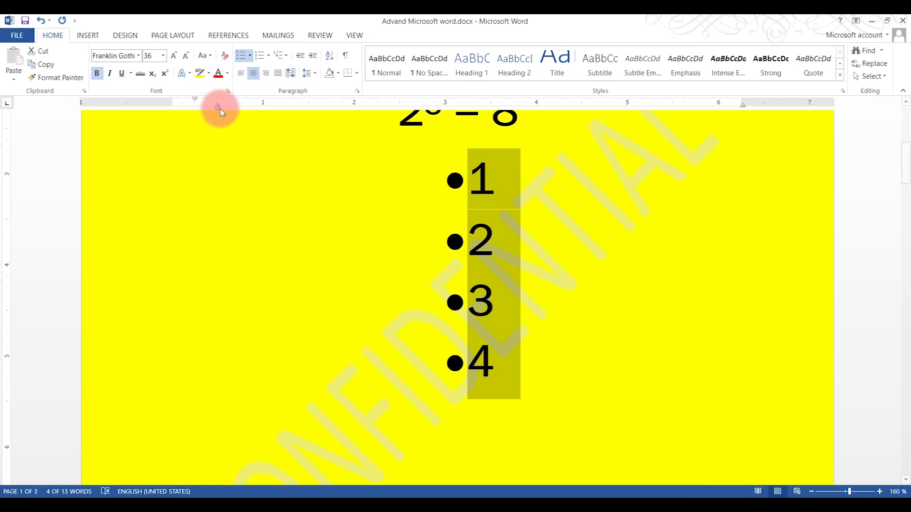
left_click(240, 73)
Change the list bullets to checkmarks
scroll(299, 346, "up", 5)
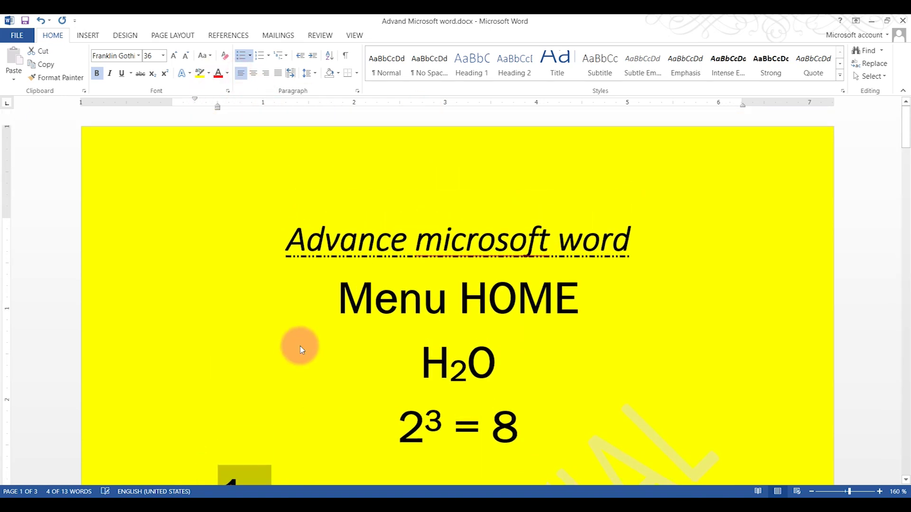
scroll(230, 163, "down", 5)
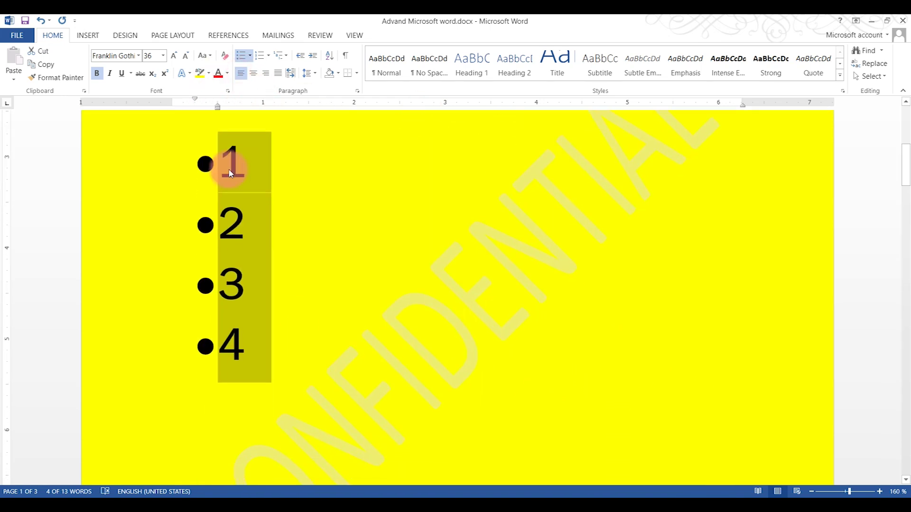
left_click(251, 56)
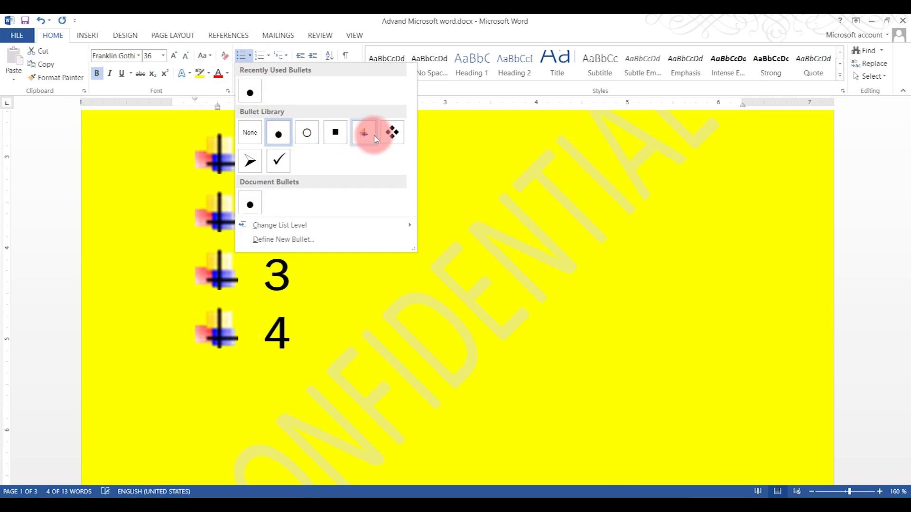
left_click(283, 160)
left_click(388, 290)
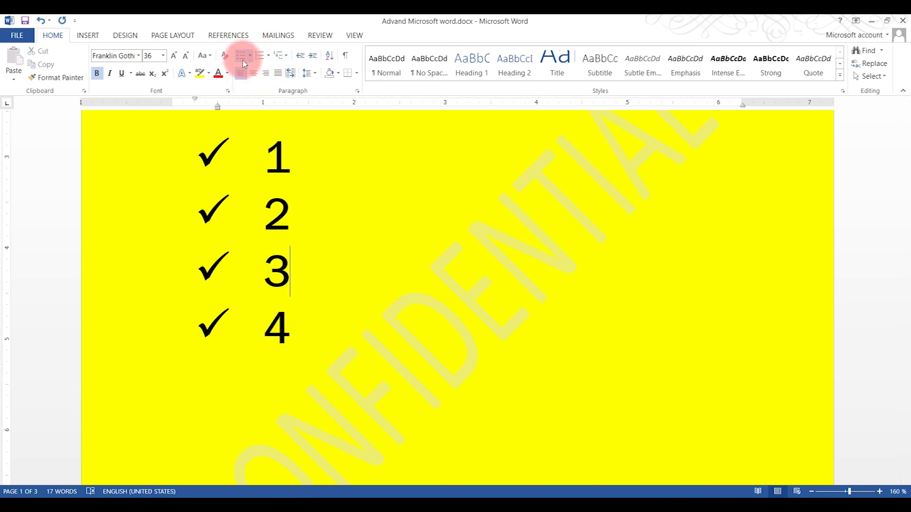
Look through the numbering and multilevel list galleries without applying either
left_click(268, 60)
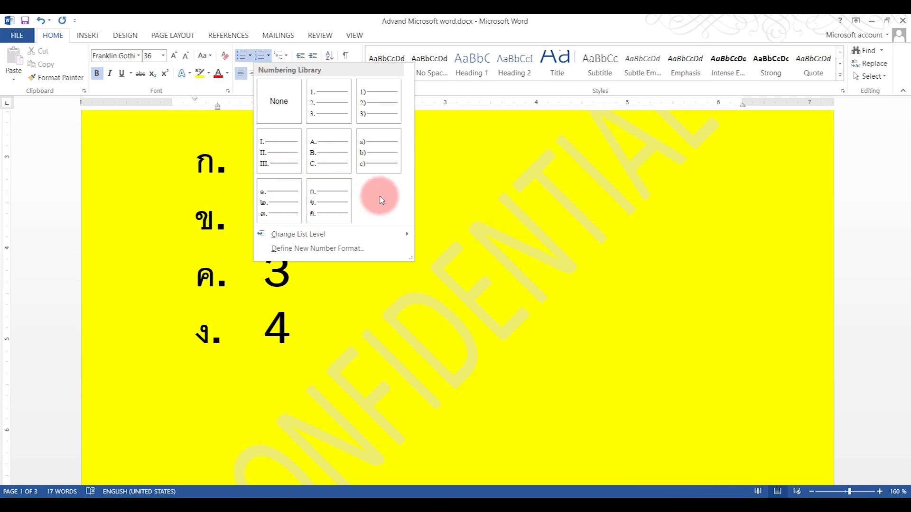
left_click(484, 194)
left_click(287, 57)
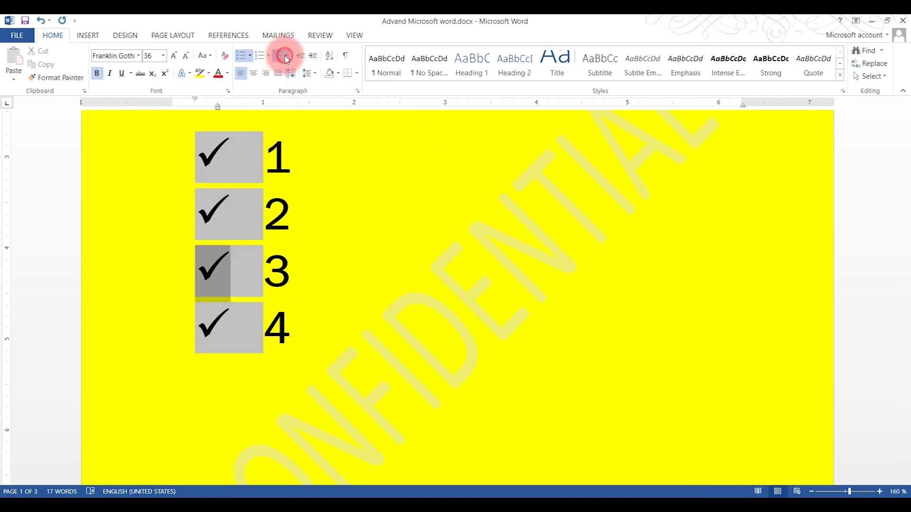
left_click(697, 254)
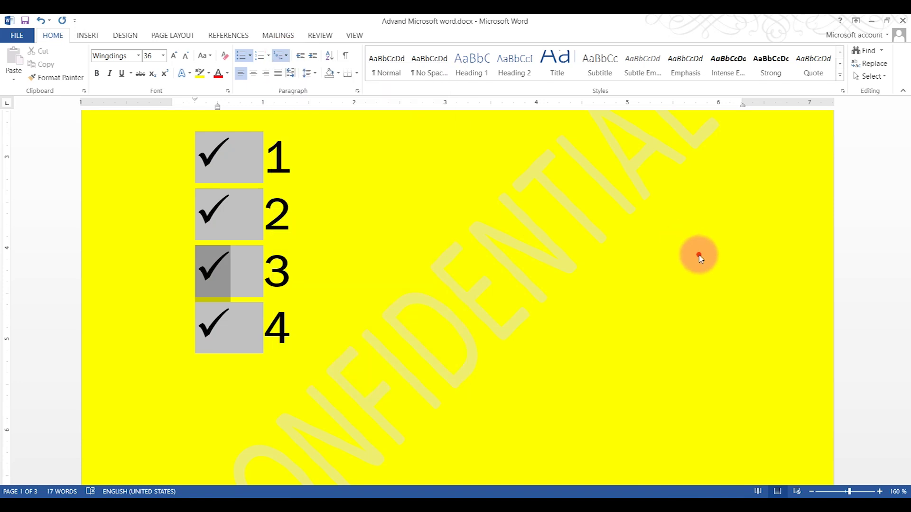
Select lines 1 to 4 and show the multilevel list styles
left_click(464, 309)
left_click_drag(286, 340, 149, 68)
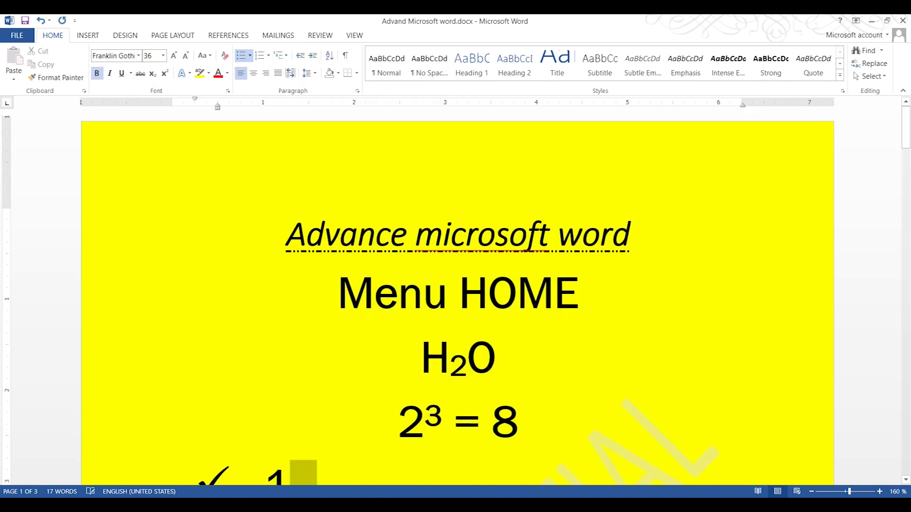
left_click_drag(303, 456, 264, 237)
left_click(287, 58)
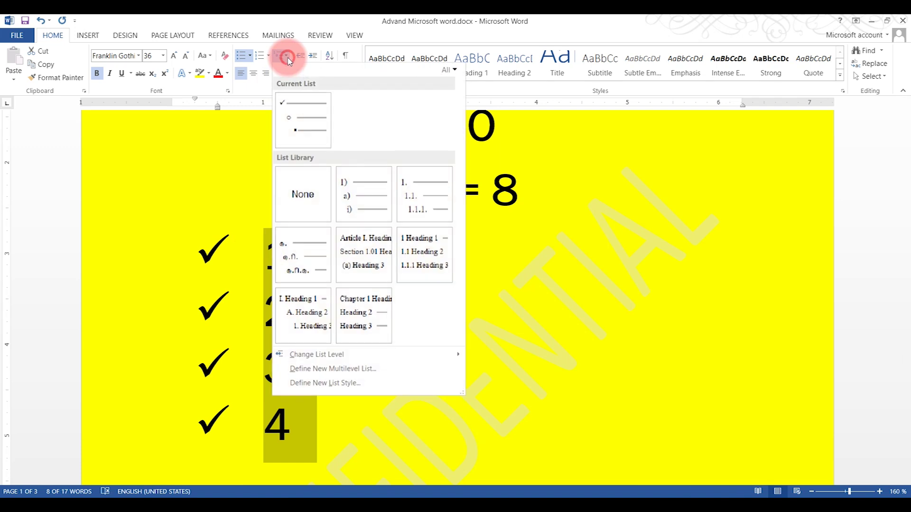
Apply 1) a) i) numbering to lines 1–4, then undo it
left_click(365, 204)
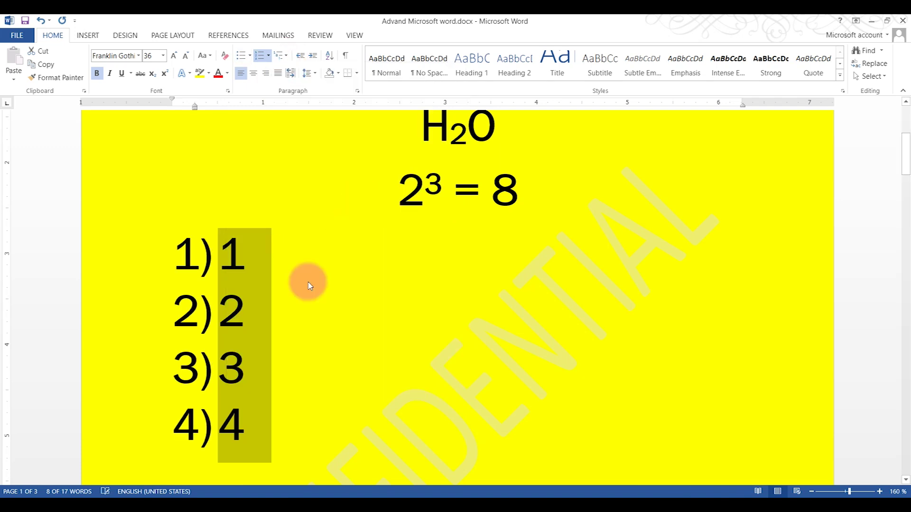
key("ctrl+z")
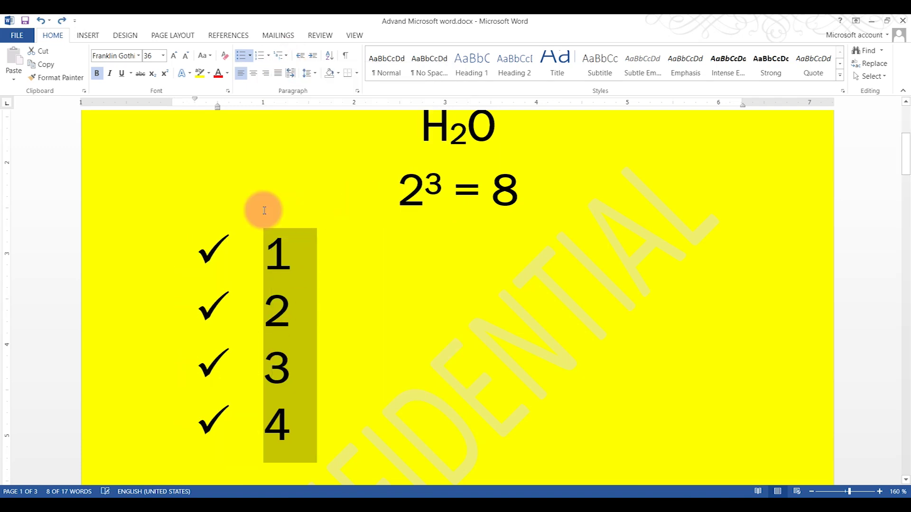
left_click(281, 55)
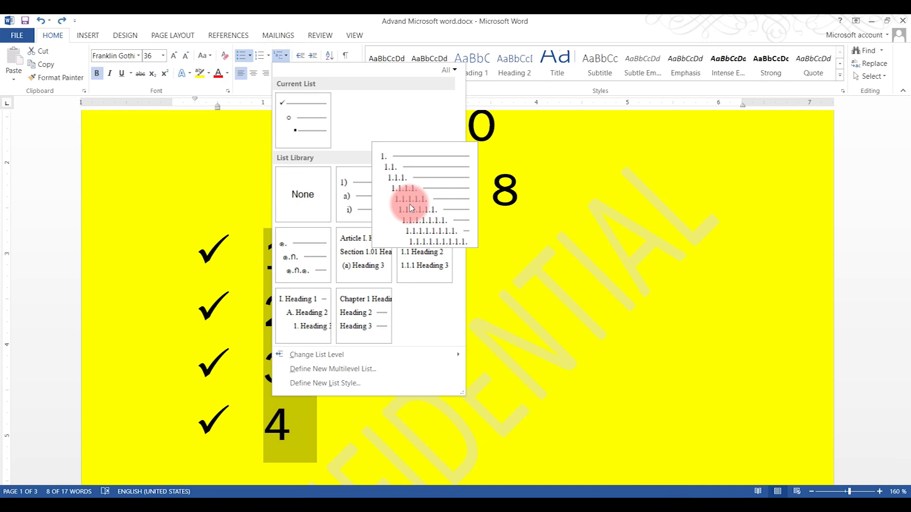
left_click(550, 352)
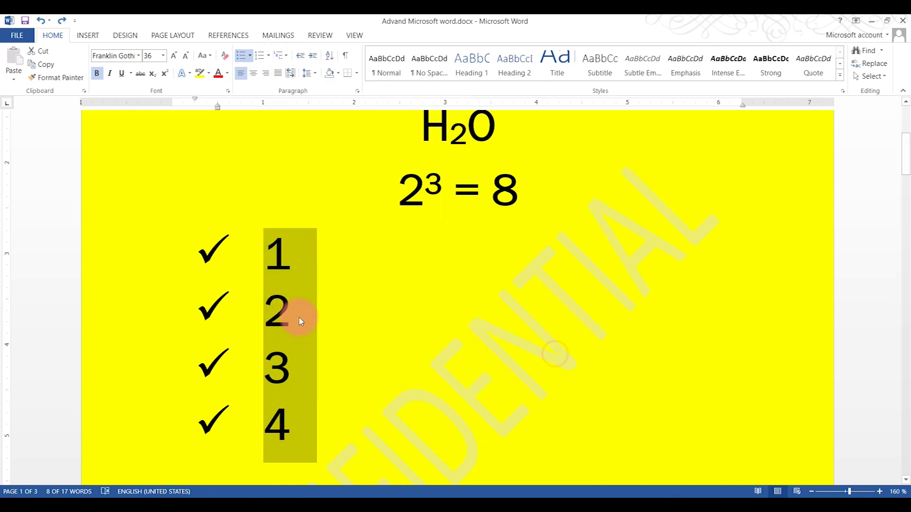
Remove the check-mark bullets from lines 1–4
left_click(300, 322)
left_click_drag(306, 425, 166, 232)
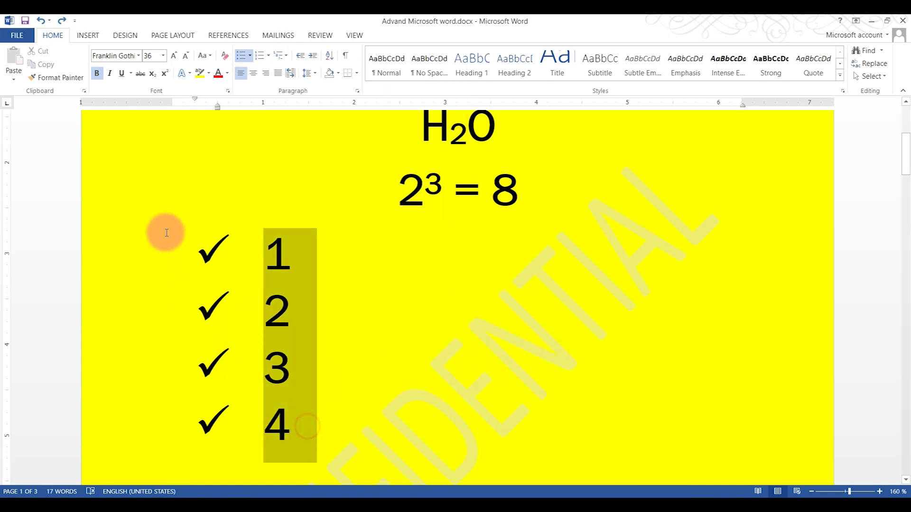
left_click(240, 55)
left_click(253, 328)
Indent lines 2 and 3 one level to the right with Tab
left_click(171, 316)
key("Tab")
left_click(173, 382)
key("Tab")
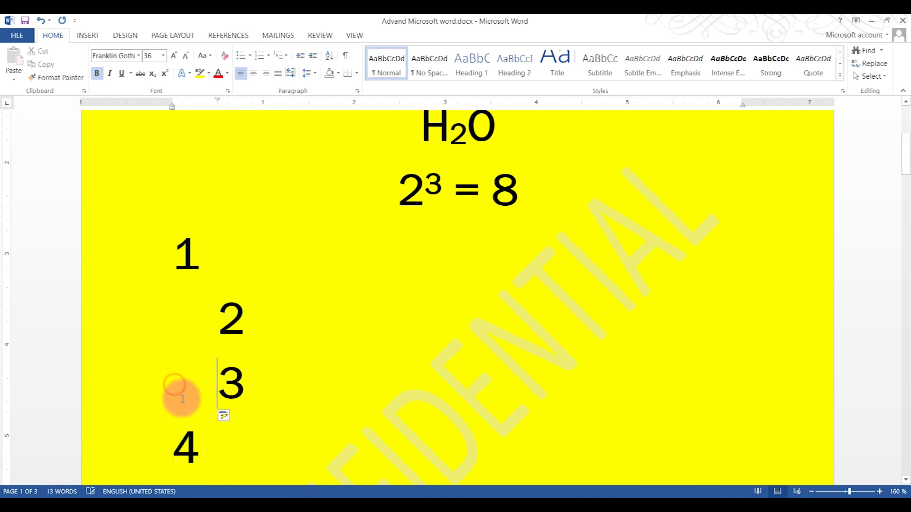
Indent line 3 further and apply 1) i) (a) multilevel numbering to lines 1–4
key("Tab")
key("Tab")
key("Tab")
key("Tab")
left_click_drag(343, 446, 111, 202)
left_click_drag(349, 451, 193, 281)
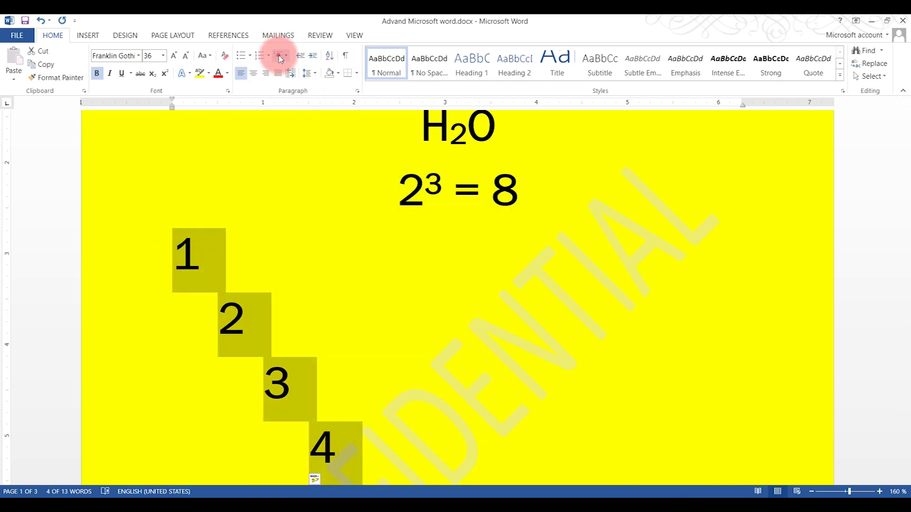
left_click(279, 56)
left_click(369, 194)
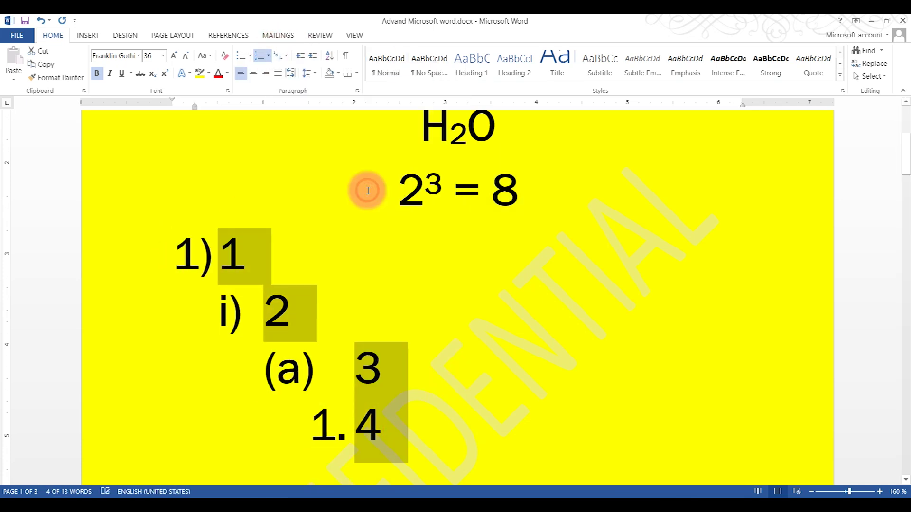
left_click(453, 370)
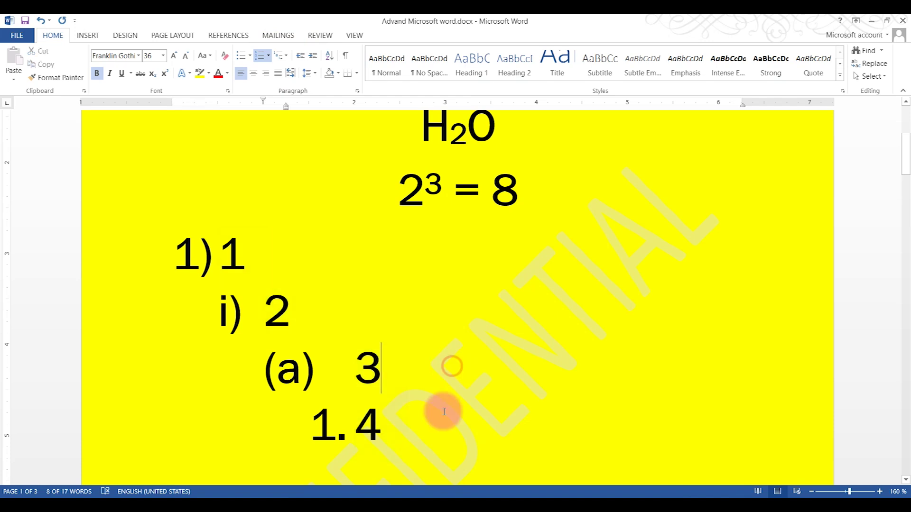
Delete the line holding item 4, then retype 4 among the plain lines
left_click(327, 429)
key("Delete")
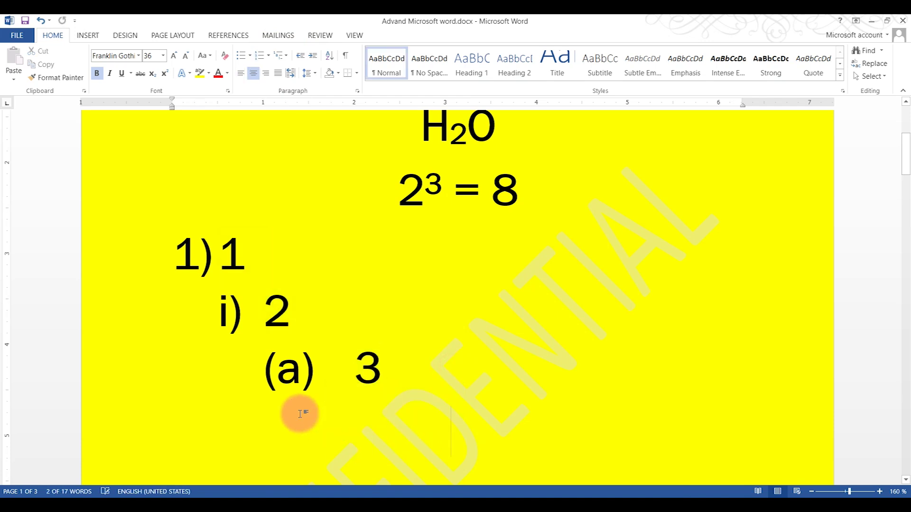
left_click(190, 256)
left_click(227, 308)
left_click(197, 253)
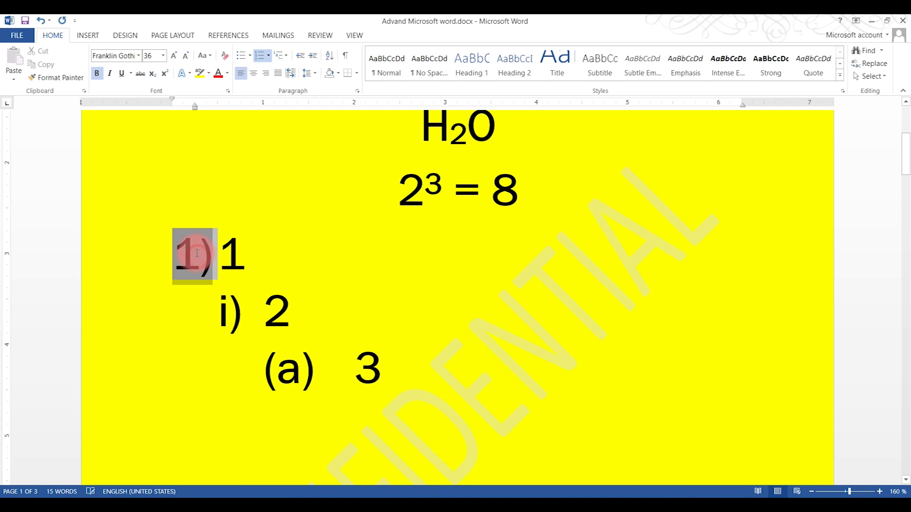
left_click(244, 311)
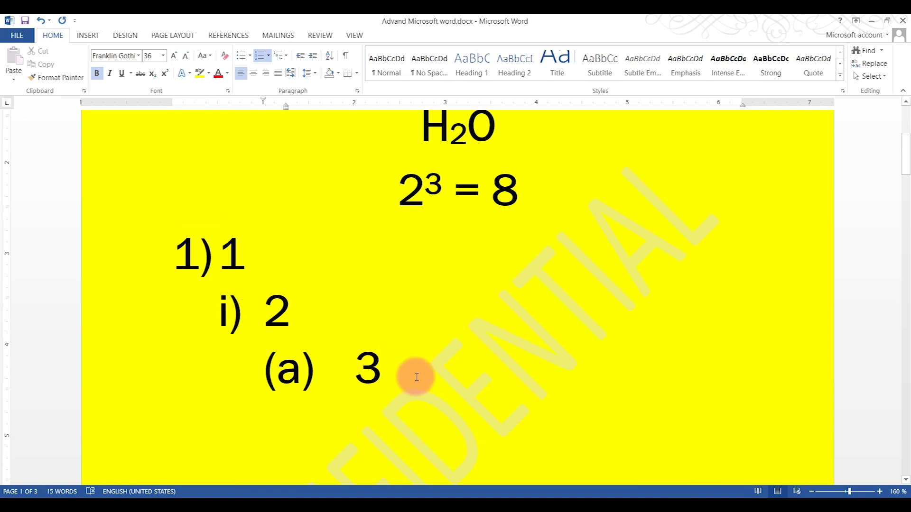
type("4")
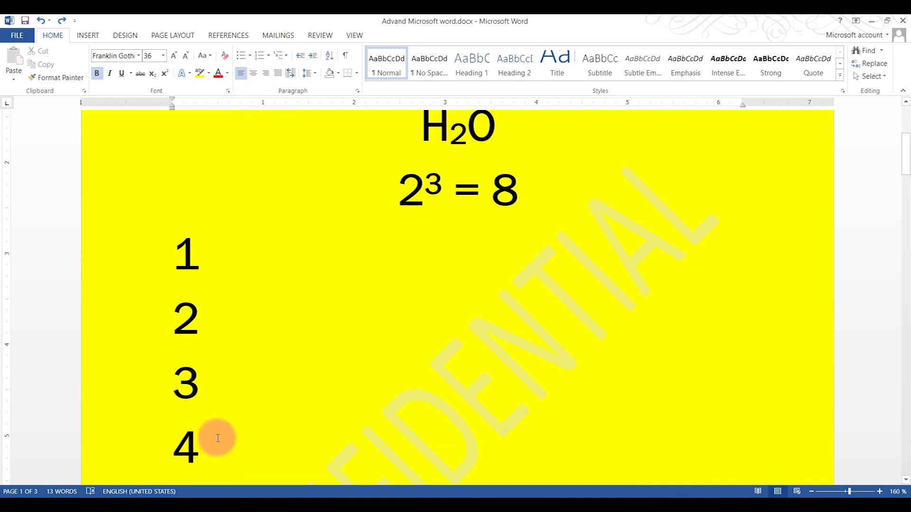
Try centre, left, centre and right alignment on the numbers 1–4
left_click_drag(208, 445, 153, 243)
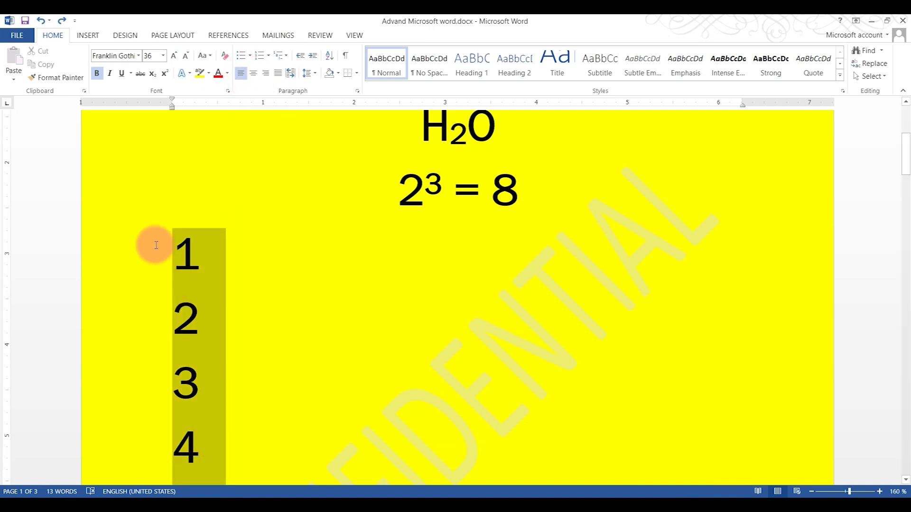
left_click(254, 74)
left_click(240, 75)
left_click(254, 75)
left_click(266, 74)
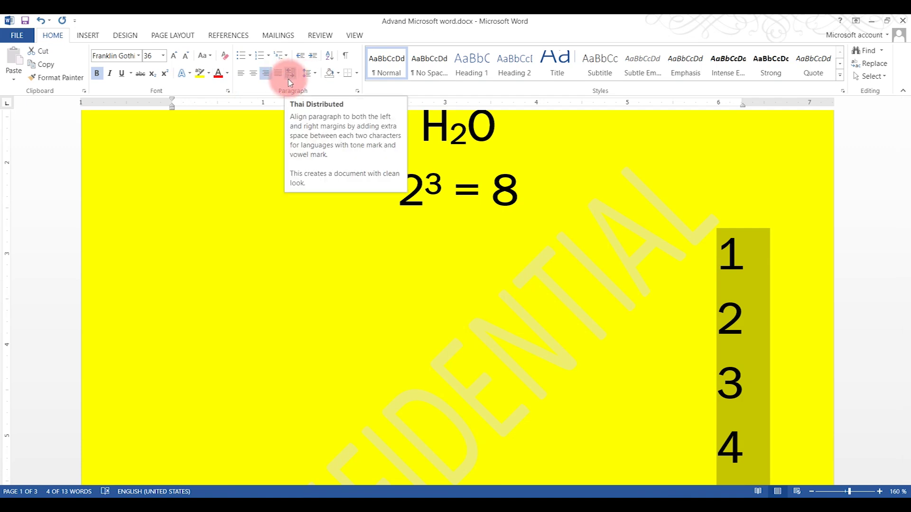
Left-align the numbers 1–4, delete them, and type a long run of X characters
left_click(762, 265)
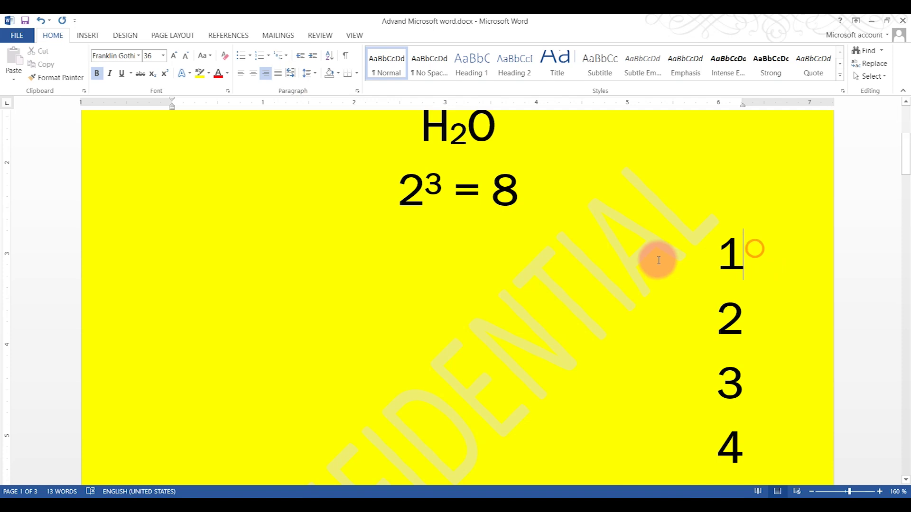
mouse_move(748, 474)
left_mouse_down()
mouse_move(486, 204)
mouse_move(566, 248)
left_mouse_up()
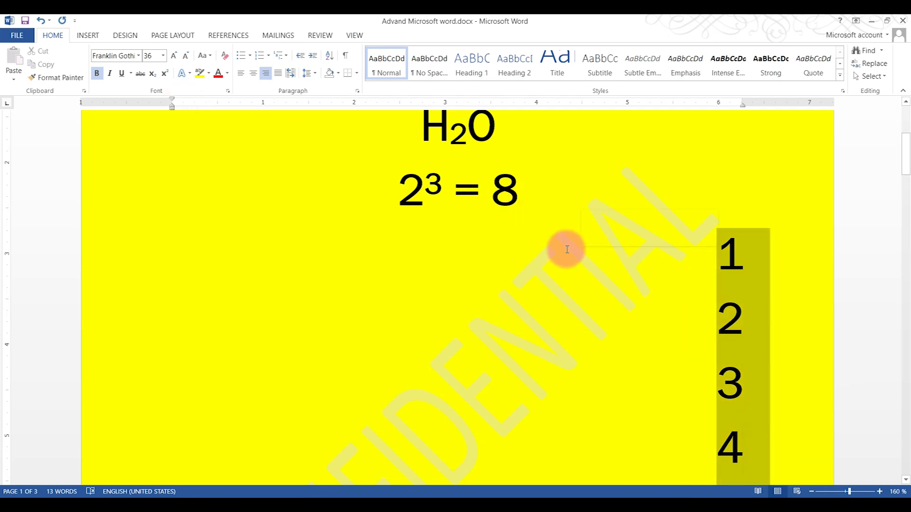
left_click(241, 73)
key("Delete")
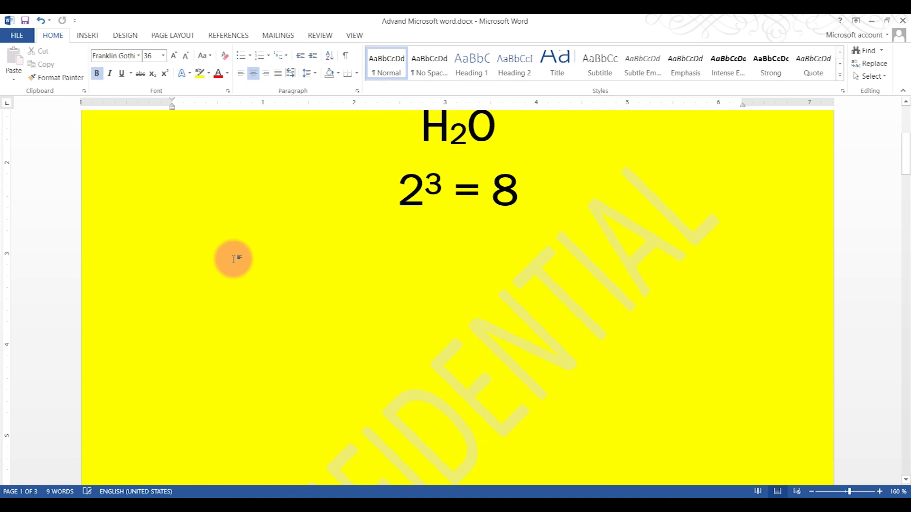
type("XXXXXXXXXXXXXXXXXXXXXXXXXXXXXXXXXXXXXXXXXXXXXXXXXXXXXXXXXXXXXXXXXXXXXXXXXXXXXXXXXX")
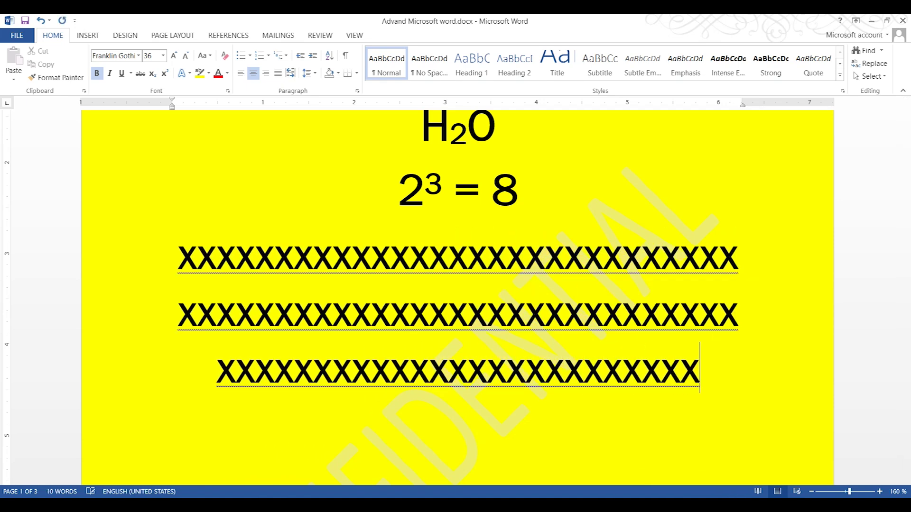
type("X")
Try left, centre, right and justified alignment on the three X lines
left_click(238, 74)
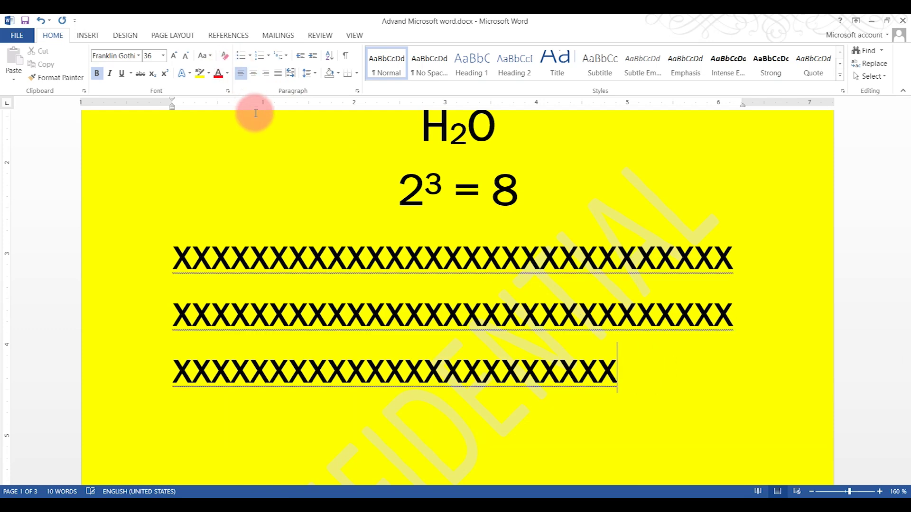
left_click_drag(624, 361, 160, 256)
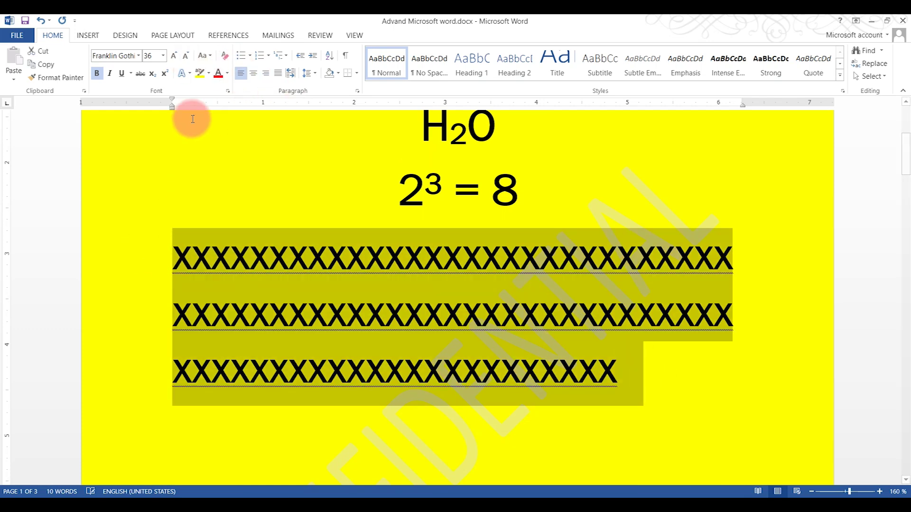
left_click(252, 73)
left_click(242, 75)
left_click(253, 73)
left_click(265, 73)
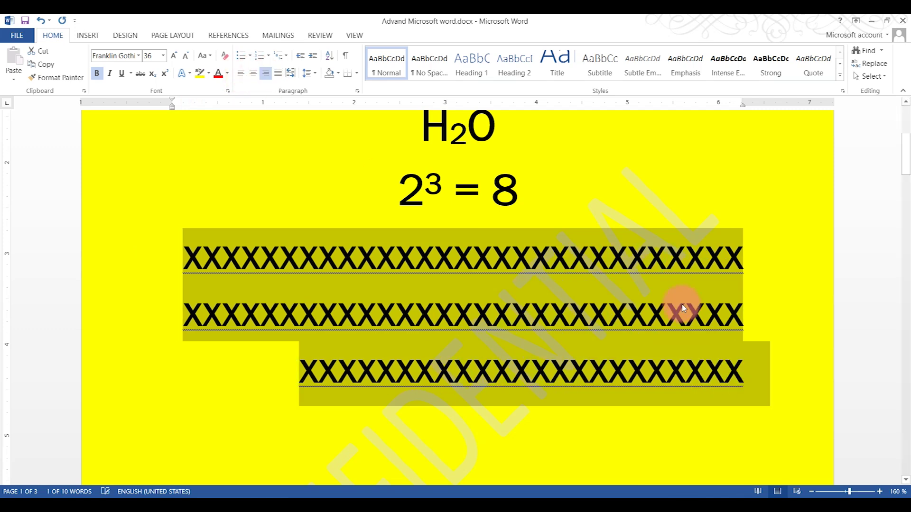
left_click(280, 75)
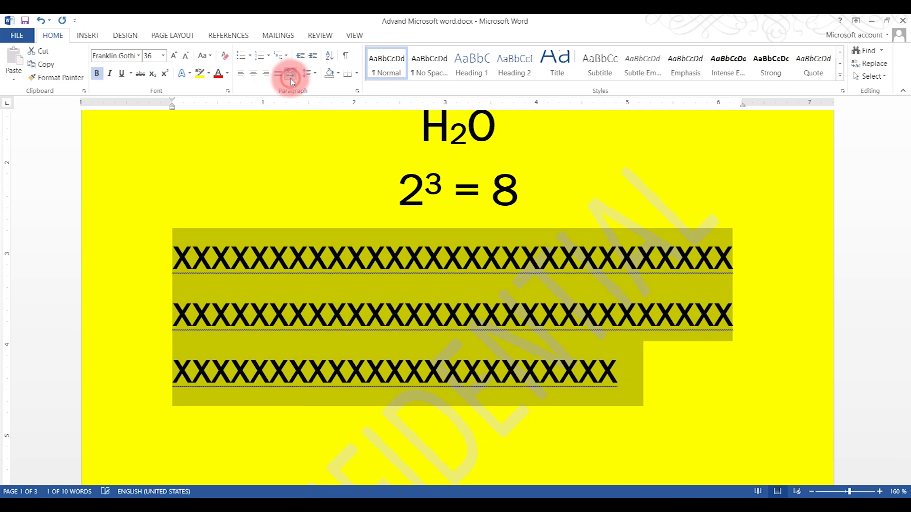
Append 'vdsfsdfsdfsfsdfsfsf' to the X text and insert an extra 'f' after 'vd'
left_click(612, 369)
type("v")
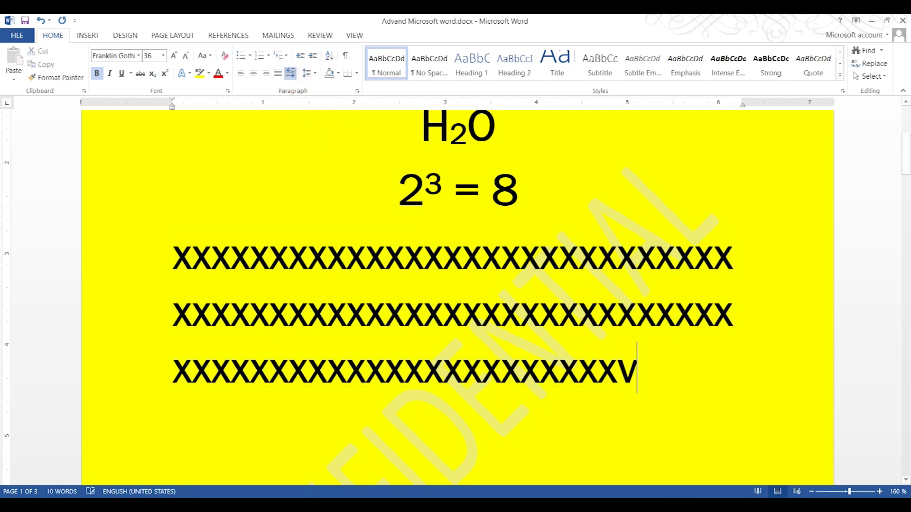
type("dsfsdfsdfsfsdfsfsf")
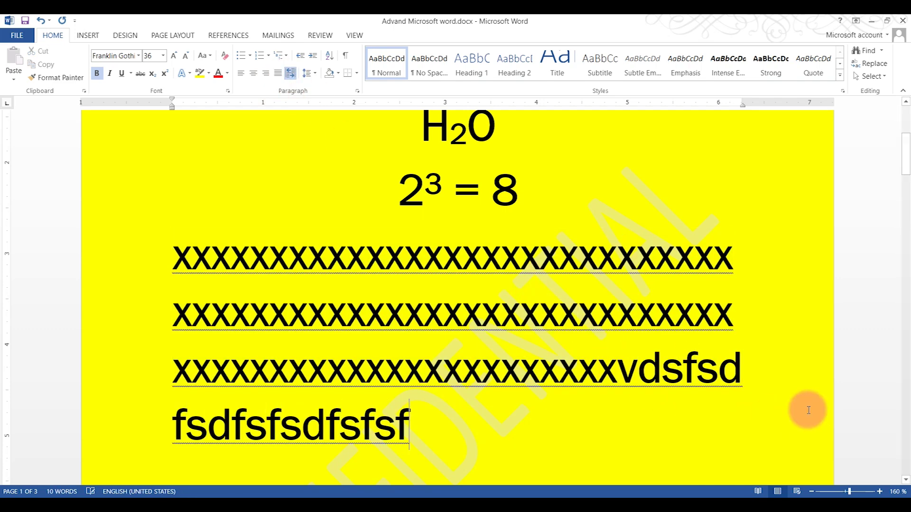
scroll(753, 325, "down", 2)
left_click(662, 313)
type("f")
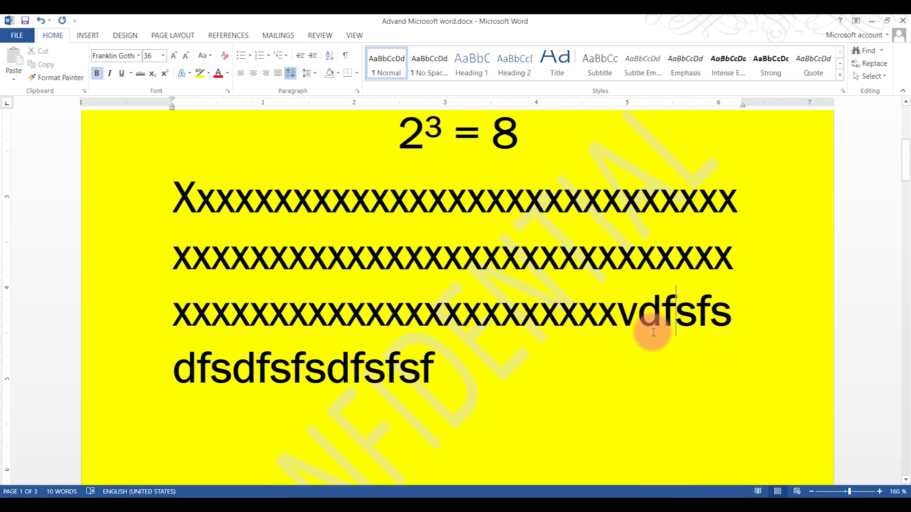
Add a paragraph break after the v, undo it, and select all four paragraph lines
key("Return")
left_click(590, 323)
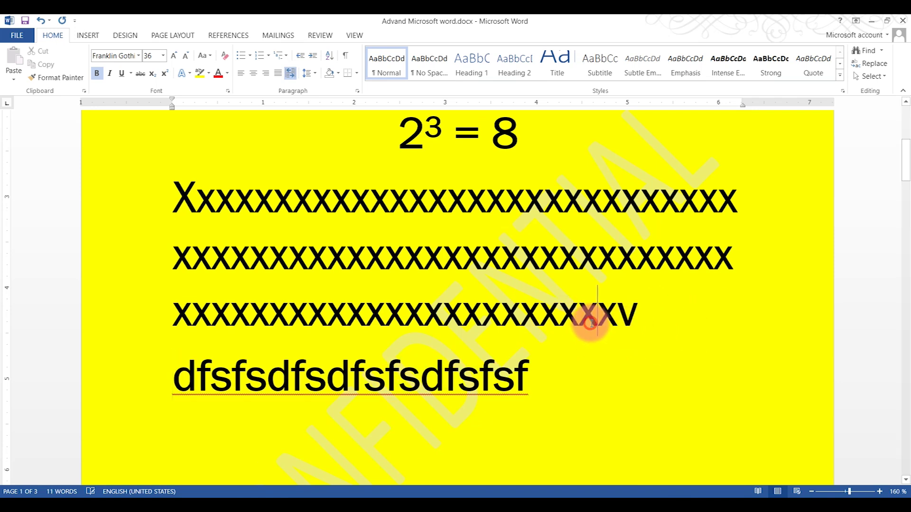
key("ctrl+z")
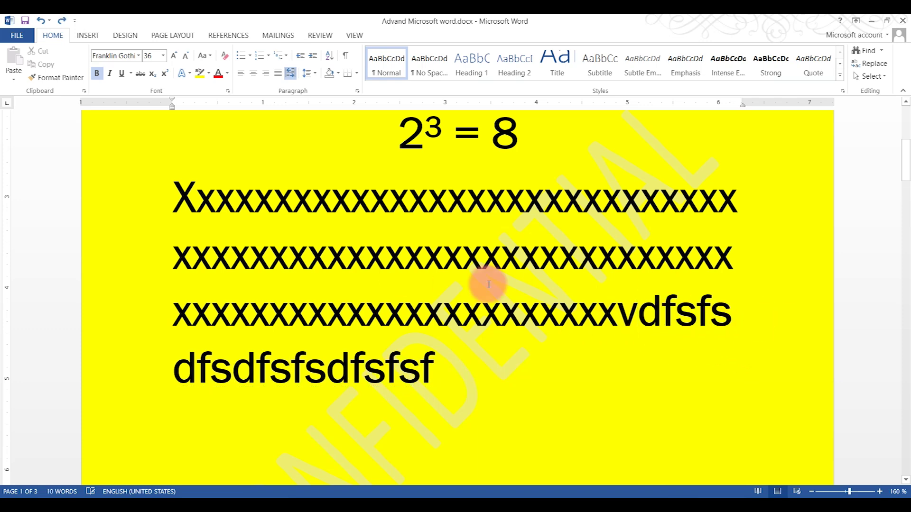
scroll(479, 311, "up", 5)
scroll(522, 318, "down", 4)
scroll(531, 319, "down", 2)
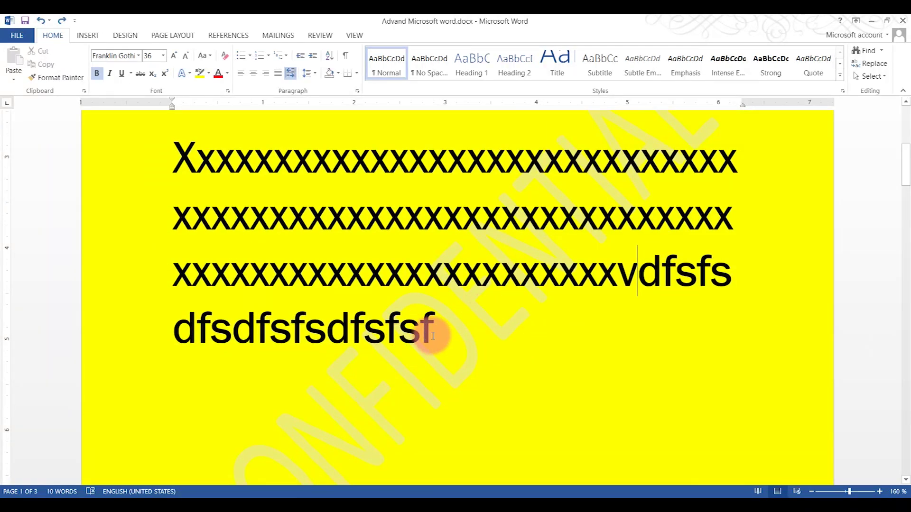
left_click_drag(433, 336, 105, 152)
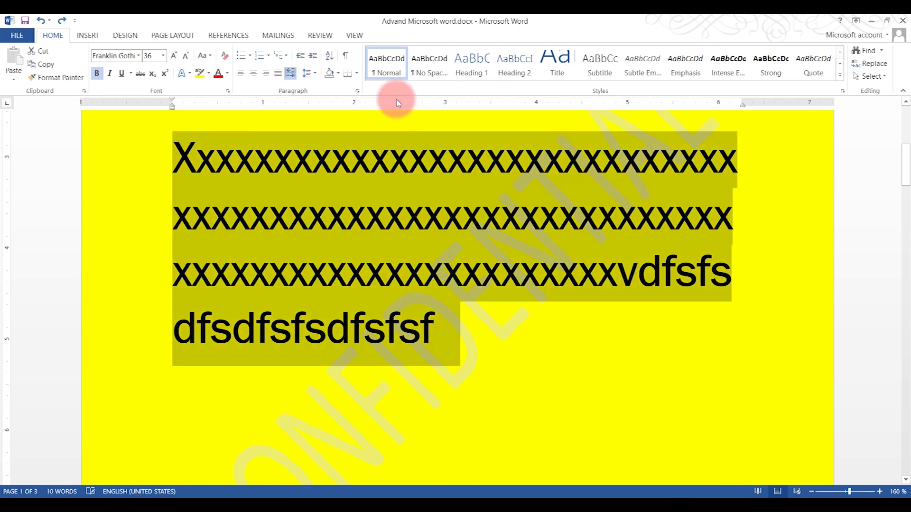
Add space before the x paragraph from the line spacing menu
left_click(314, 74)
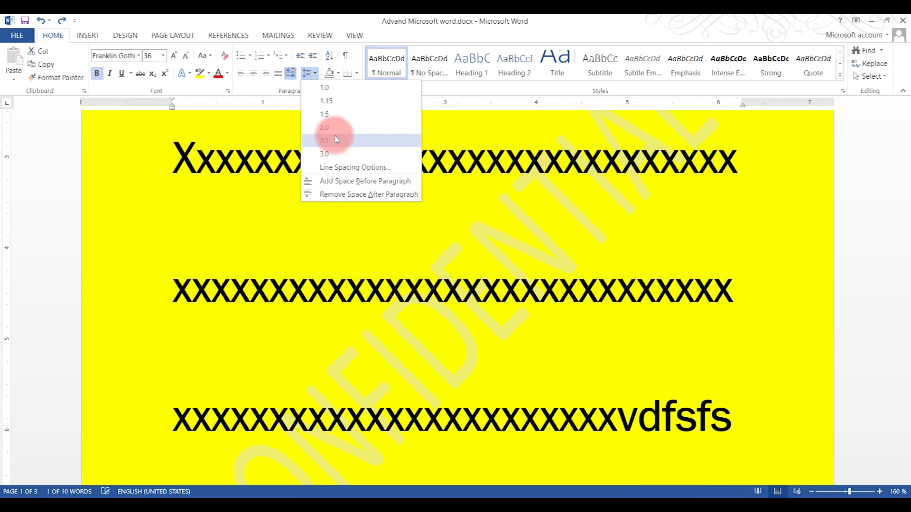
left_click(600, 244)
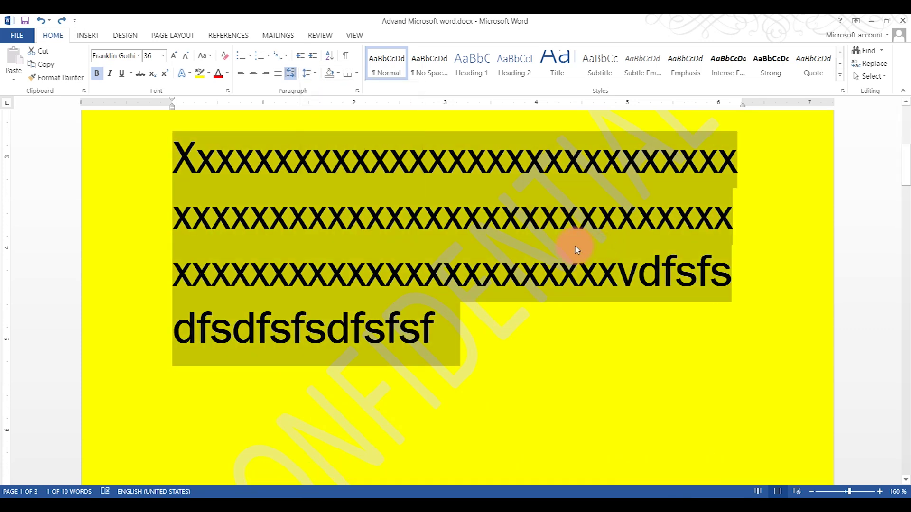
left_click(478, 318)
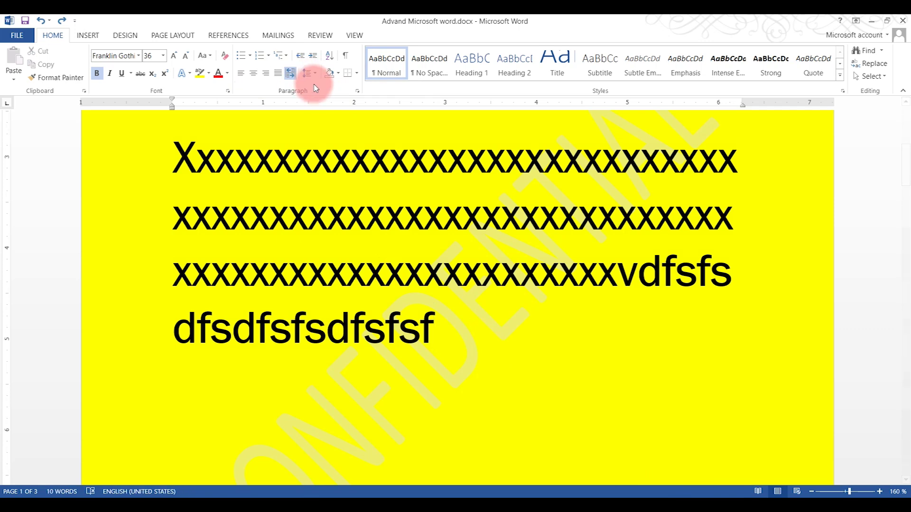
left_click(315, 74)
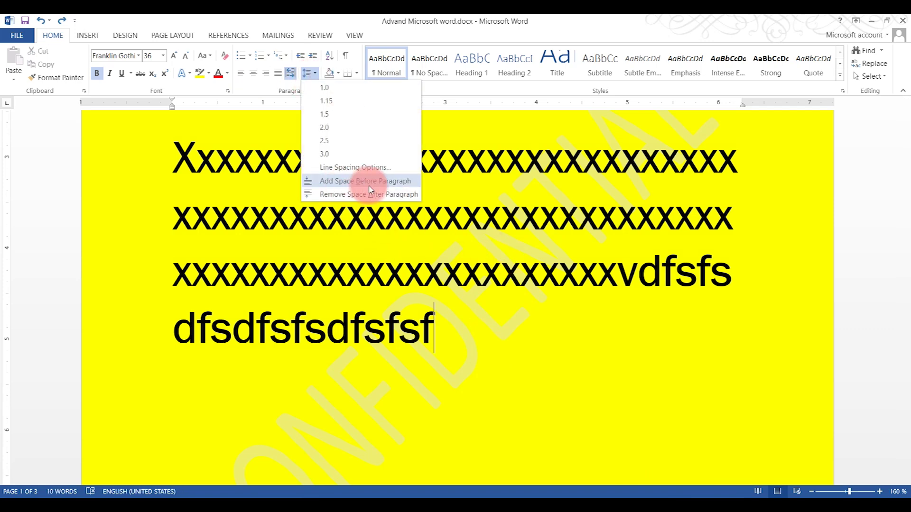
left_click(389, 192)
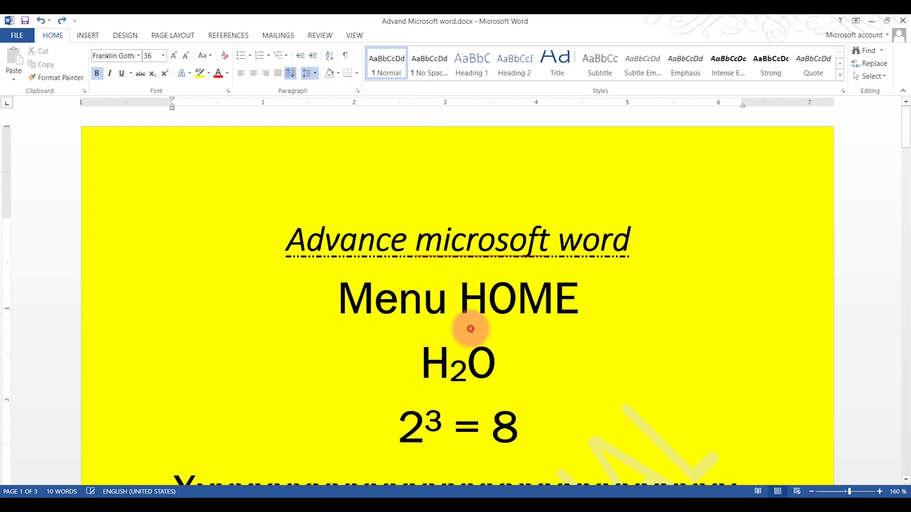
Add space before the lines from the second x line to the end
left_click(189, 126)
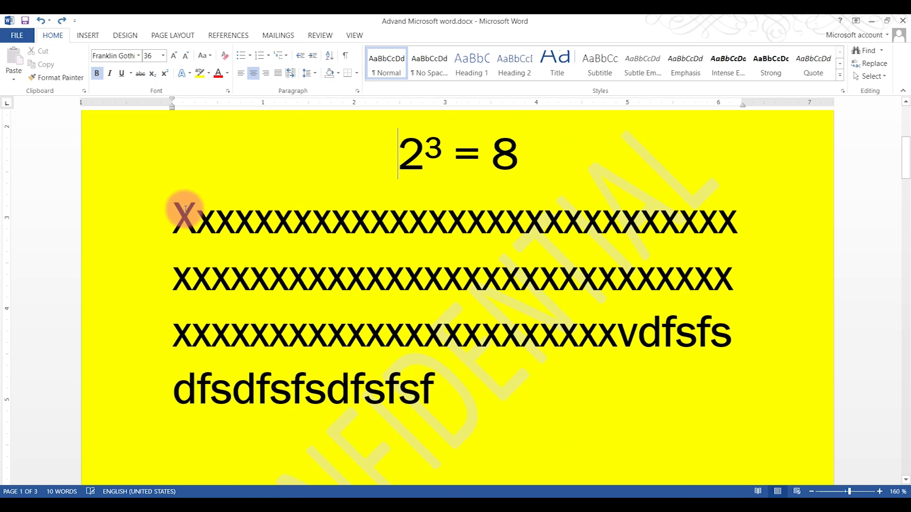
left_click(171, 271)
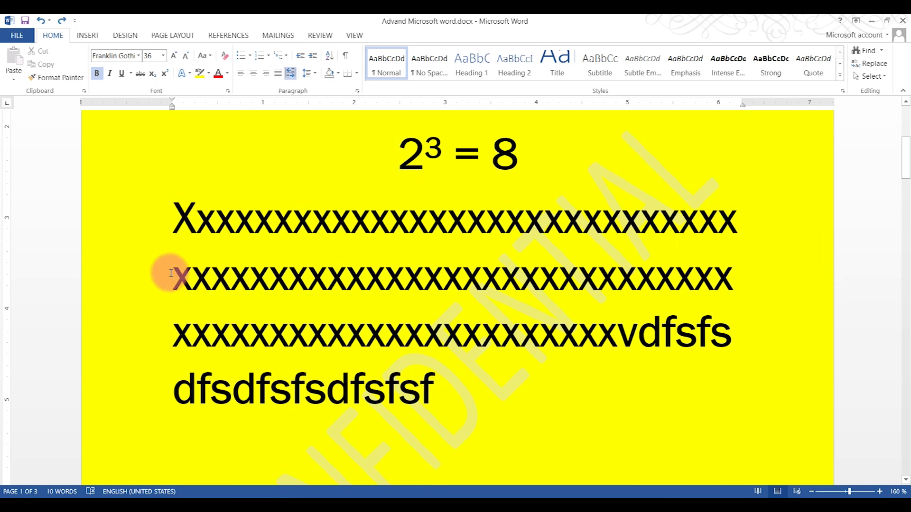
left_click_drag(171, 274, 436, 379)
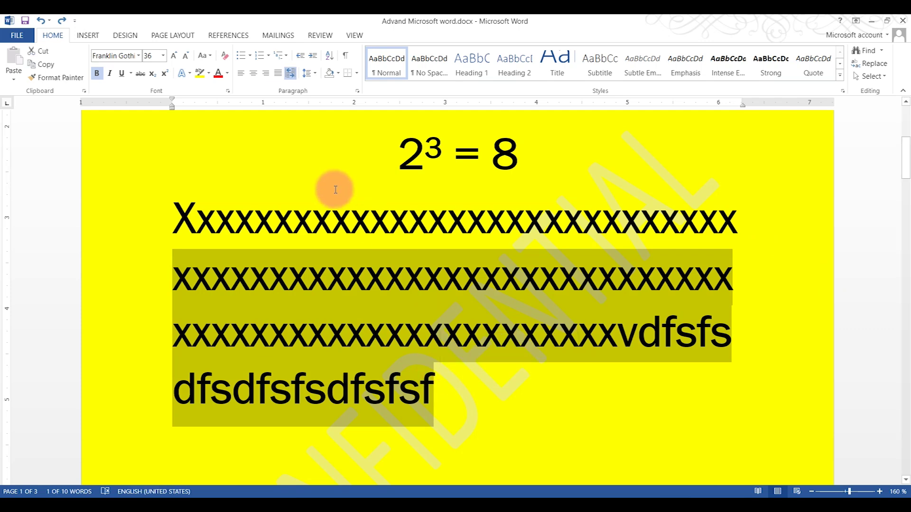
left_click(313, 73)
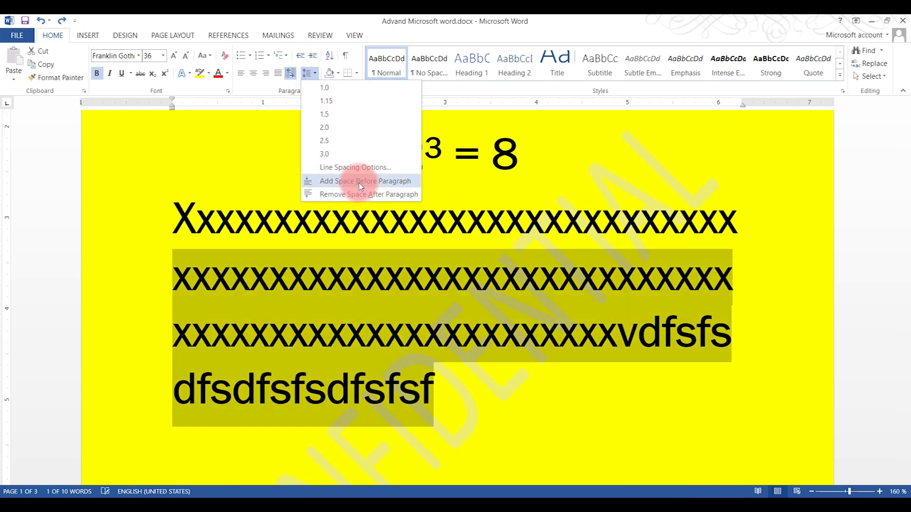
left_click(360, 182)
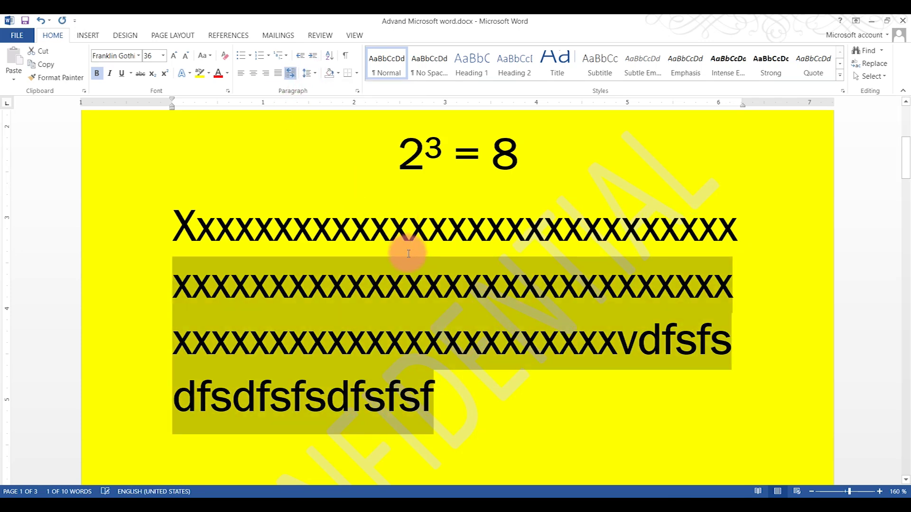
left_click(408, 252)
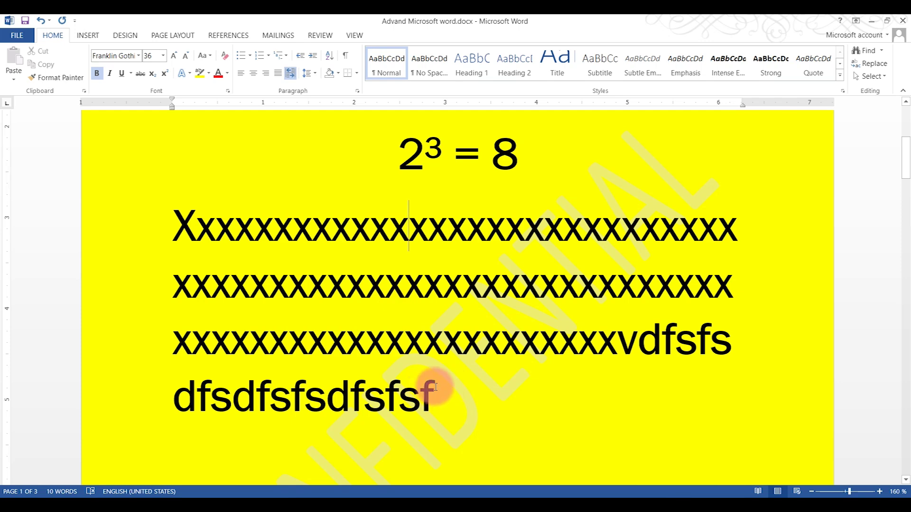
Remove the space after and before the first X line
mouse_move(435, 400)
left_mouse_down()
mouse_move(203, 284)
mouse_move(163, 301)
left_mouse_up()
left_click(651, 294)
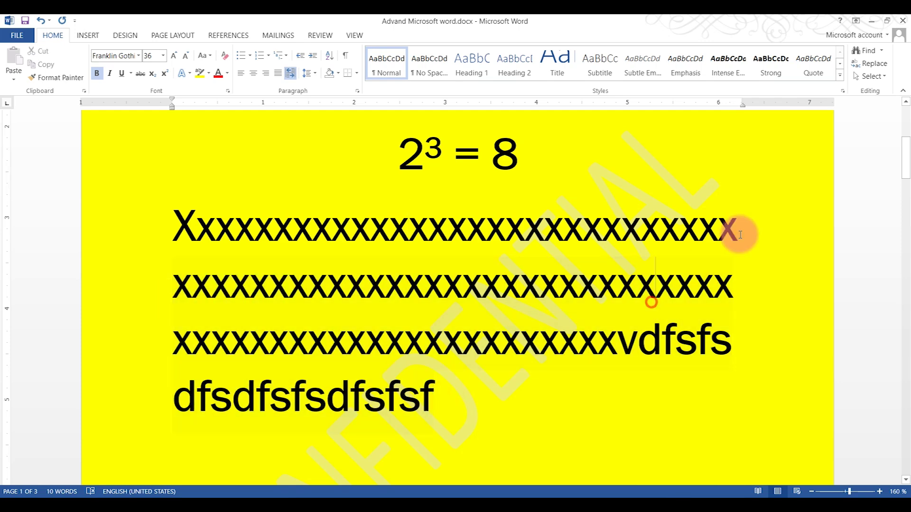
left_click_drag(745, 231, 146, 228)
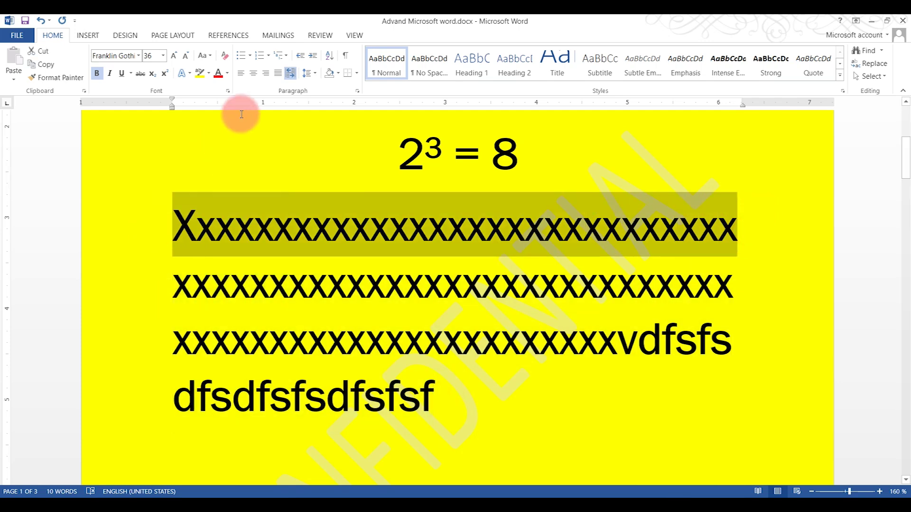
left_click(309, 73)
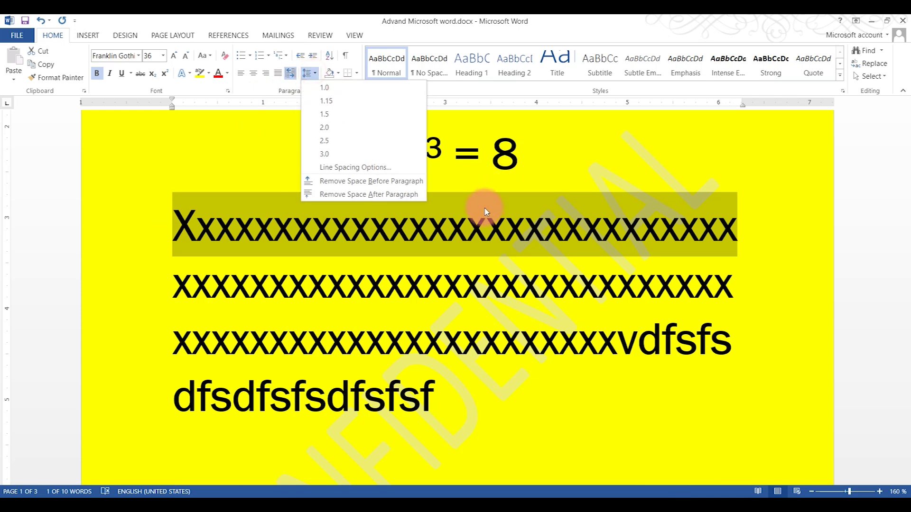
left_click(386, 201)
left_click(374, 194)
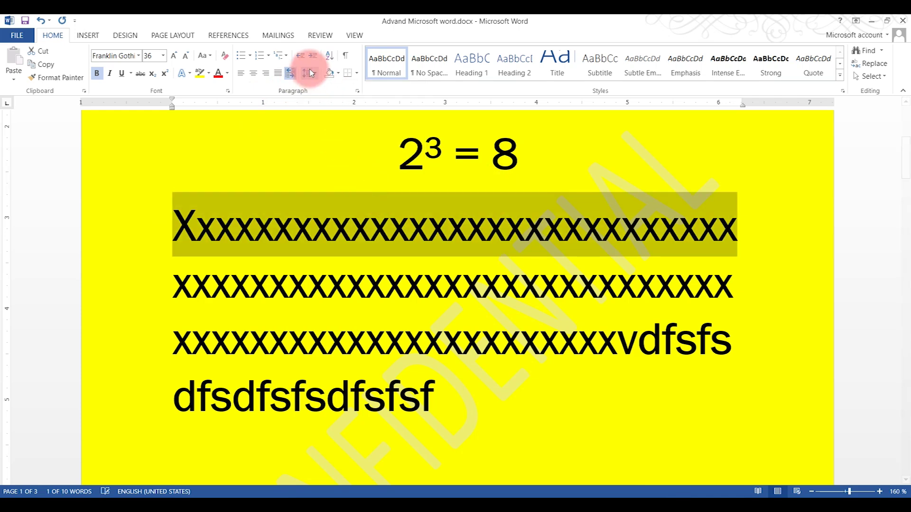
left_click(309, 73)
left_click(349, 180)
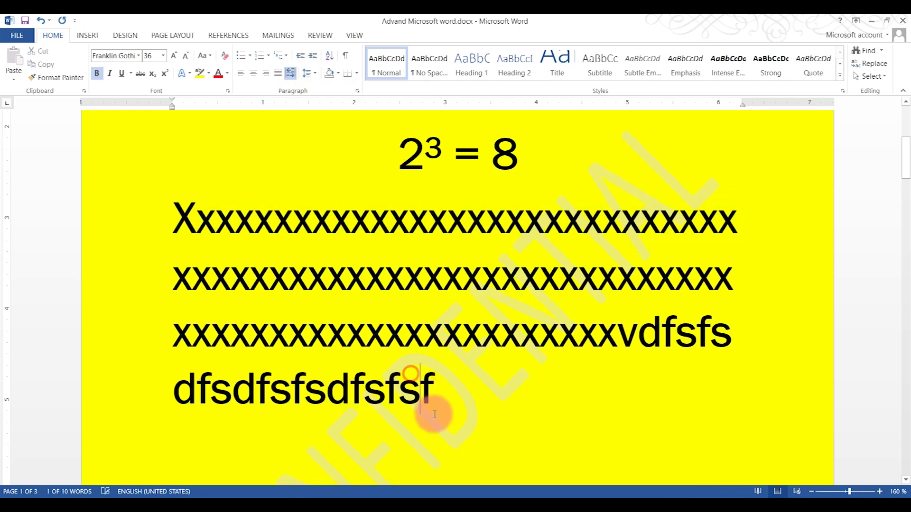
Add space after the paragraph lines from the second line onward
left_click_drag(431, 408, 195, 270)
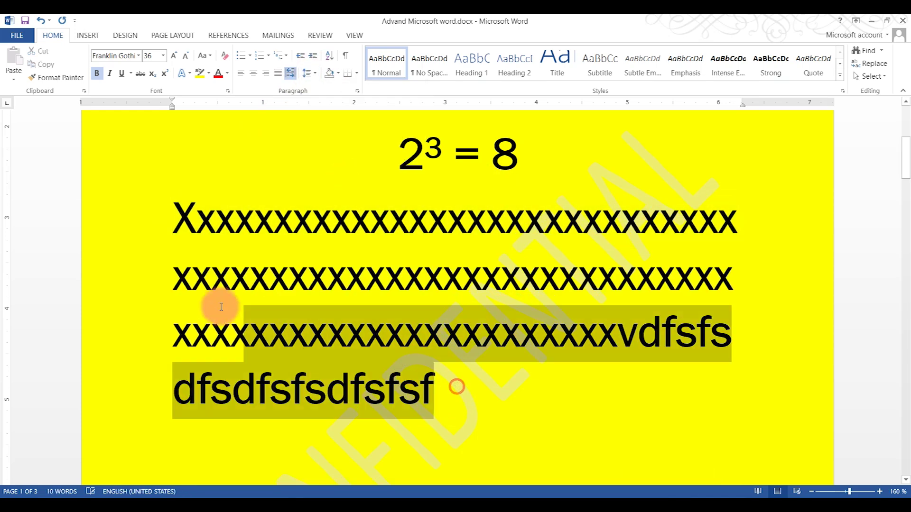
left_click(309, 73)
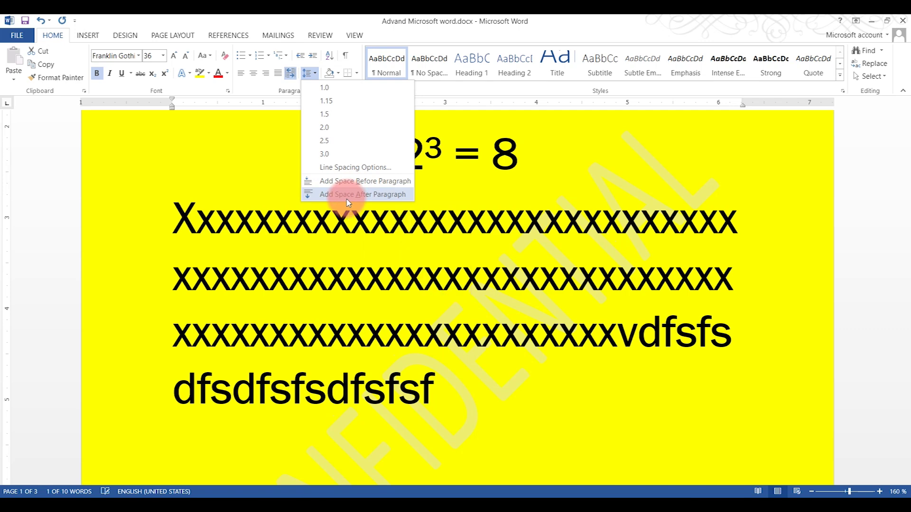
left_click(398, 272)
left_click(446, 343)
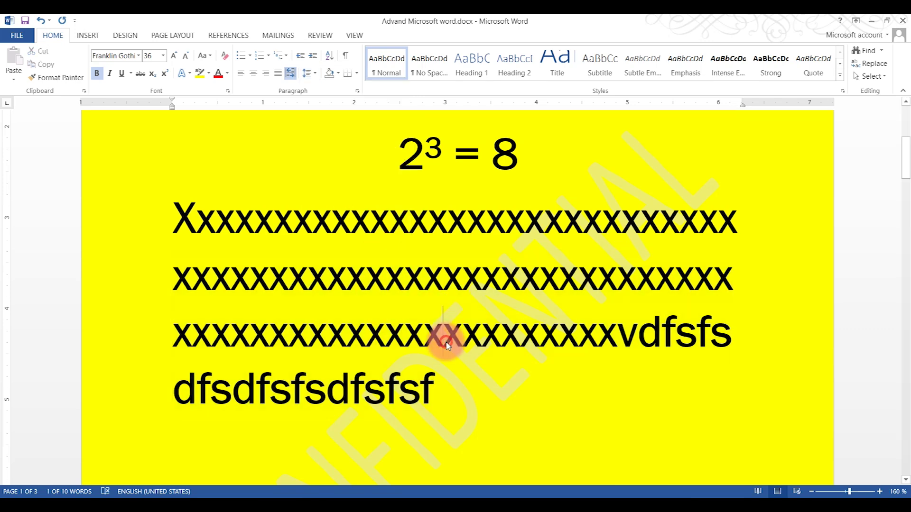
left_click(336, 73)
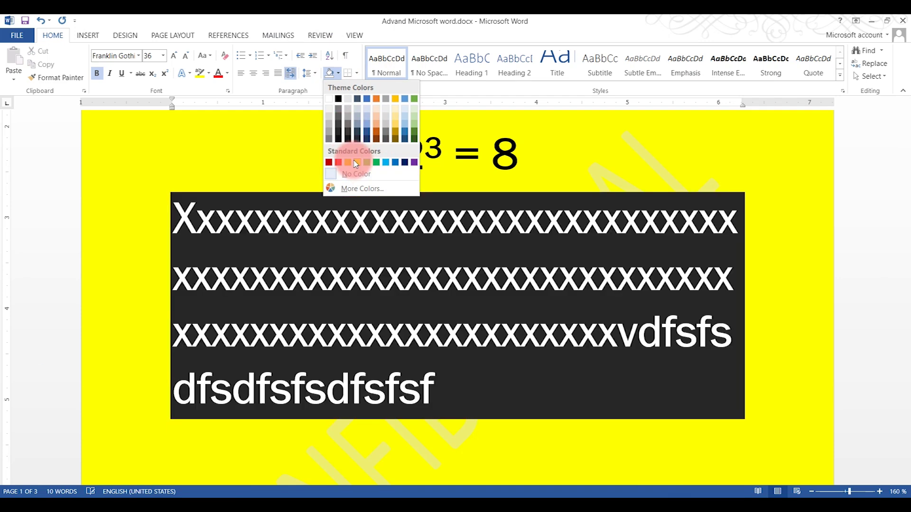
Shade the x paragraph Orange from the Standard Colors palette
left_click(347, 162)
left_click(540, 332)
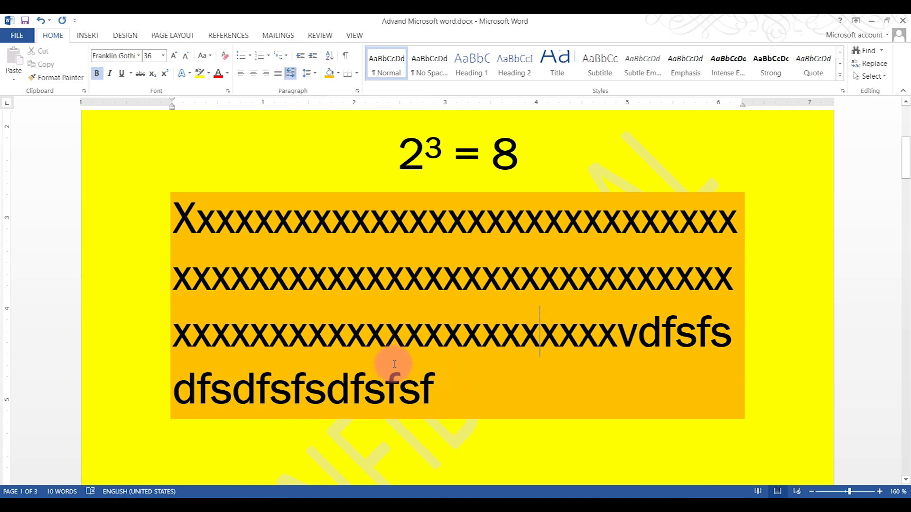
left_click_drag(451, 388, 176, 219)
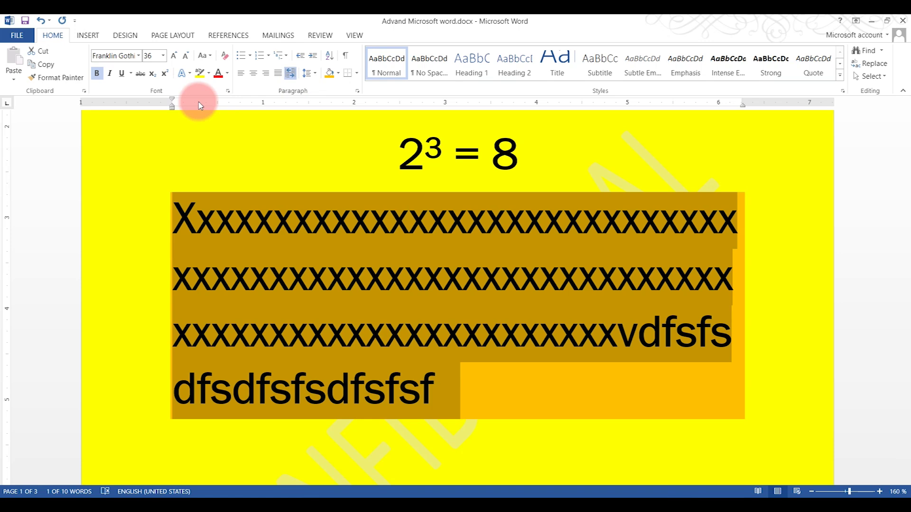
left_click(323, 235)
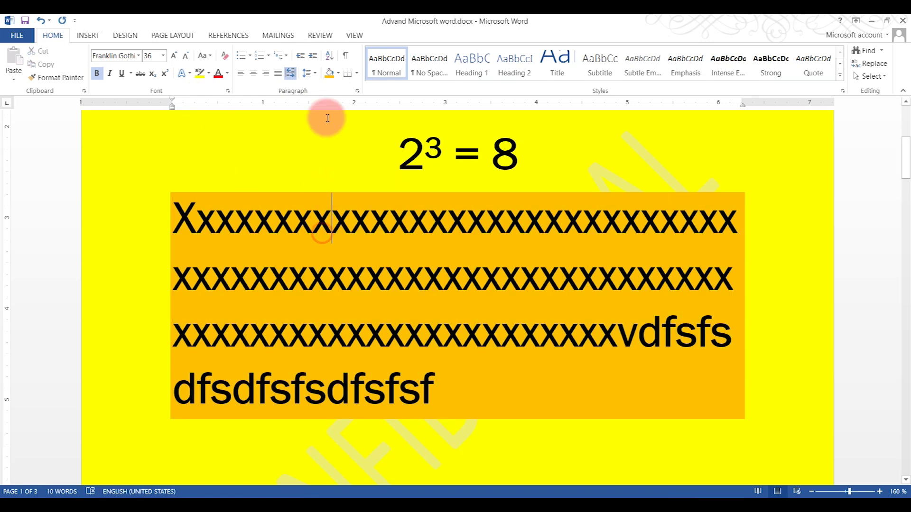
Try right and bottom borders on the orange-shaded paragraph
left_click_drag(448, 372, 172, 209)
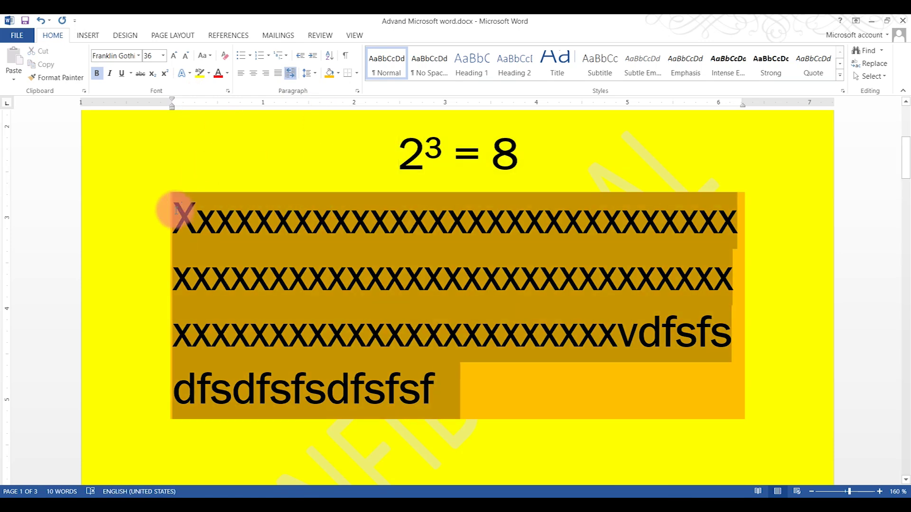
left_click(359, 77)
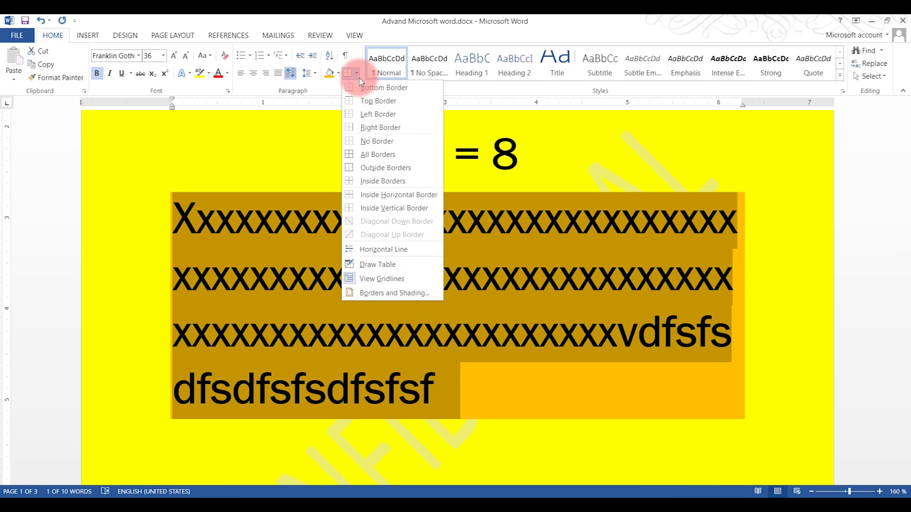
left_click(373, 129)
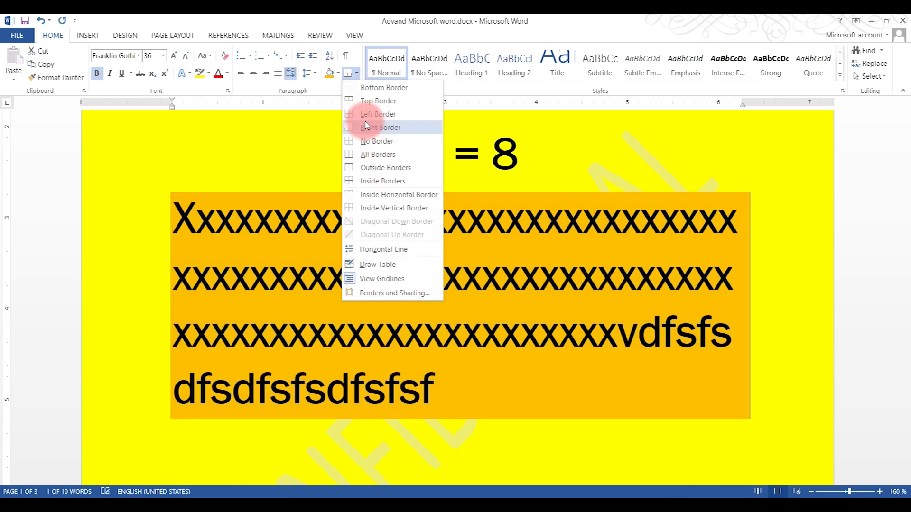
left_click(371, 90)
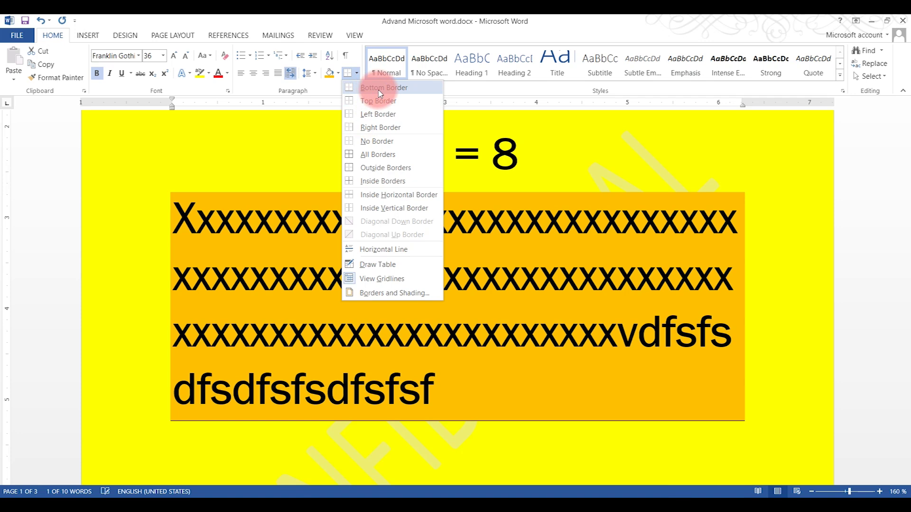
left_click(380, 91)
left_click(292, 424)
Add a right border to the paragraph
left_click_drag(443, 392, 131, 211)
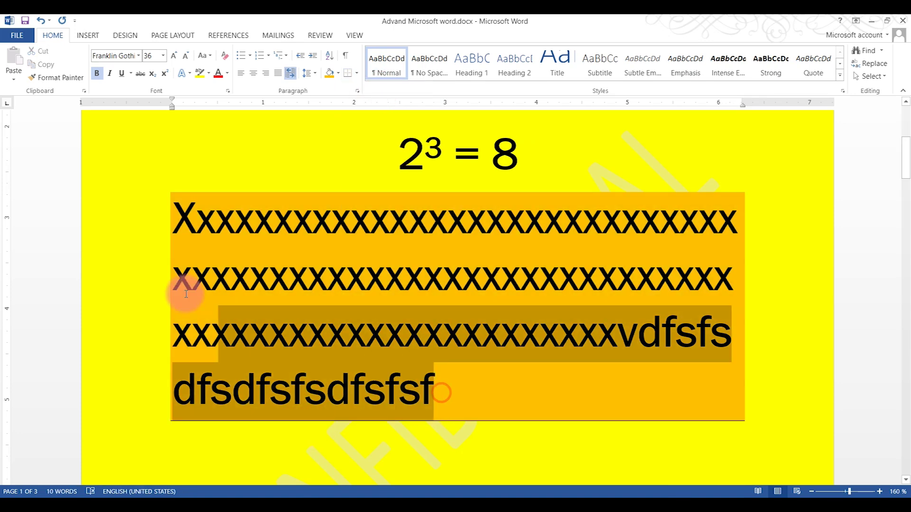
left_click(356, 74)
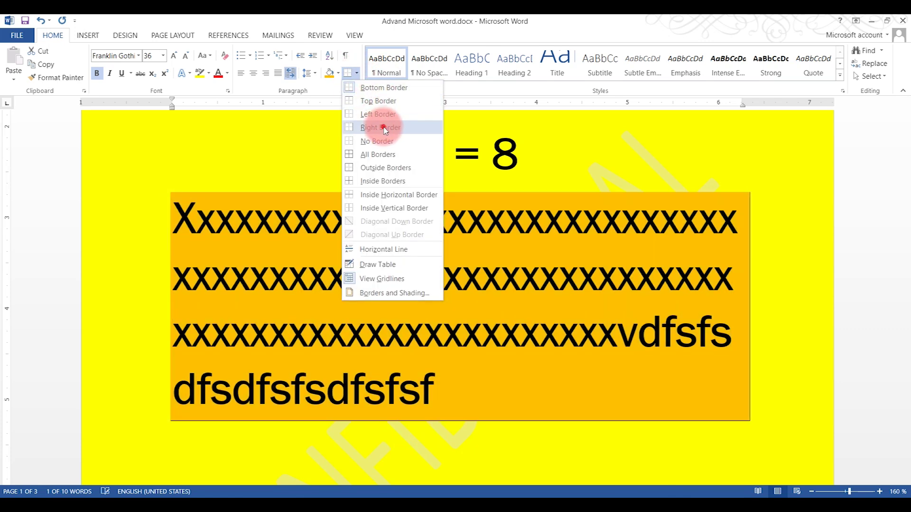
left_click(386, 128)
left_click(782, 354)
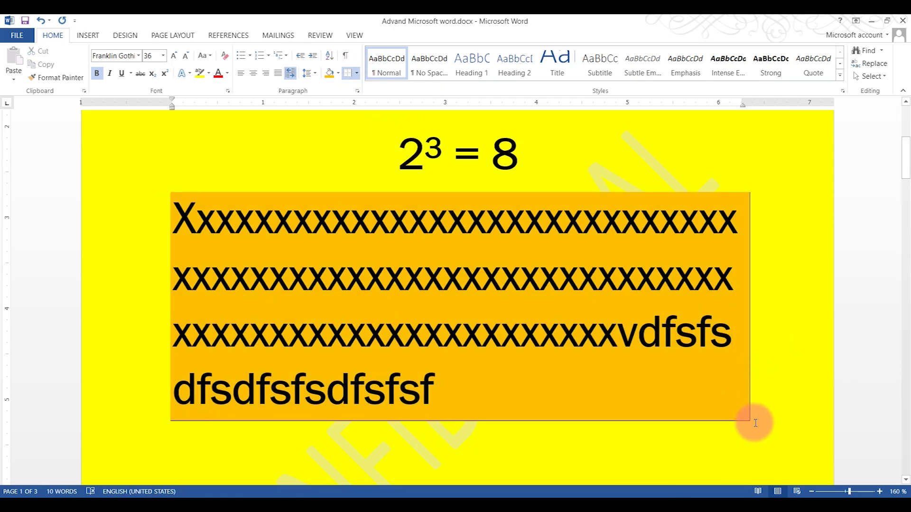
Box all sides of the paragraph with Outside Borders
left_click_drag(753, 424, 122, 228)
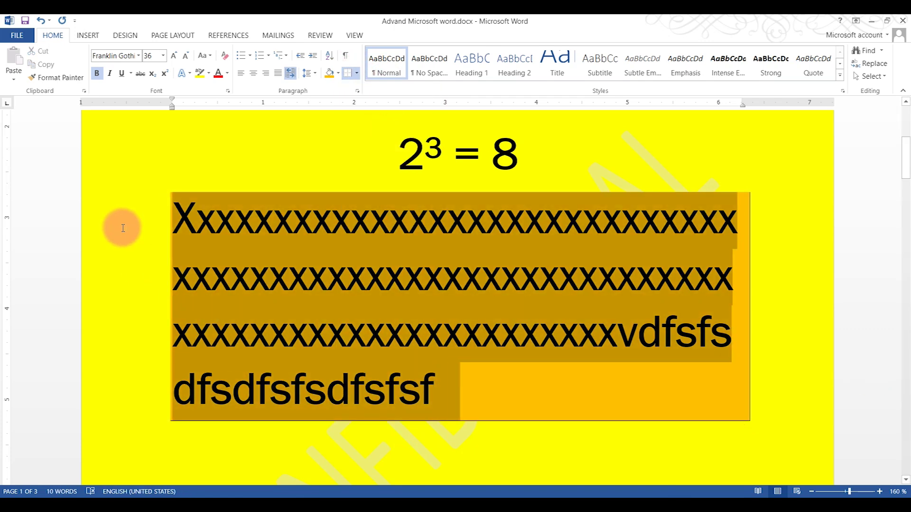
left_click(356, 75)
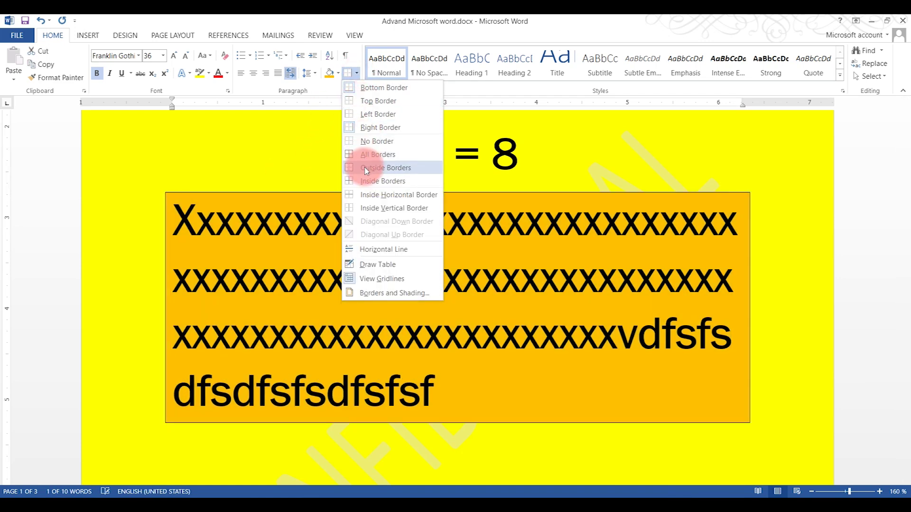
left_click(366, 168)
left_click(681, 244)
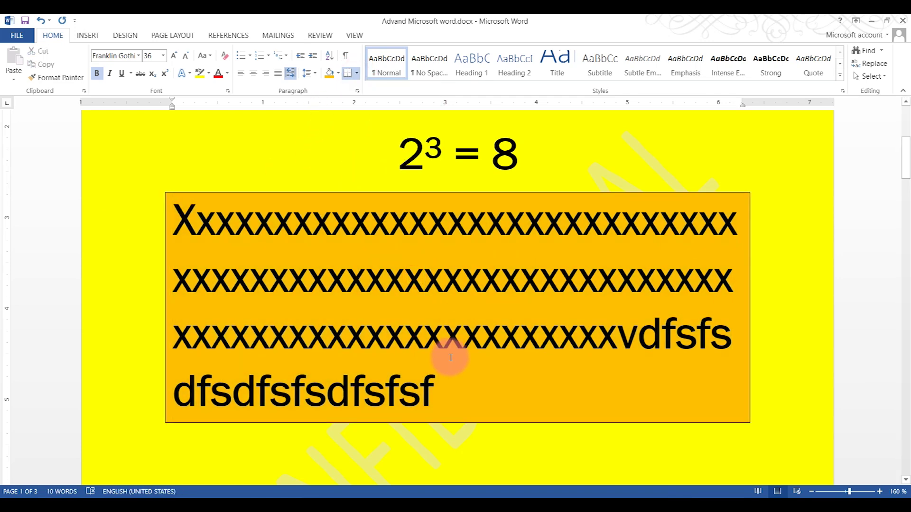
left_click_drag(180, 218, 514, 420)
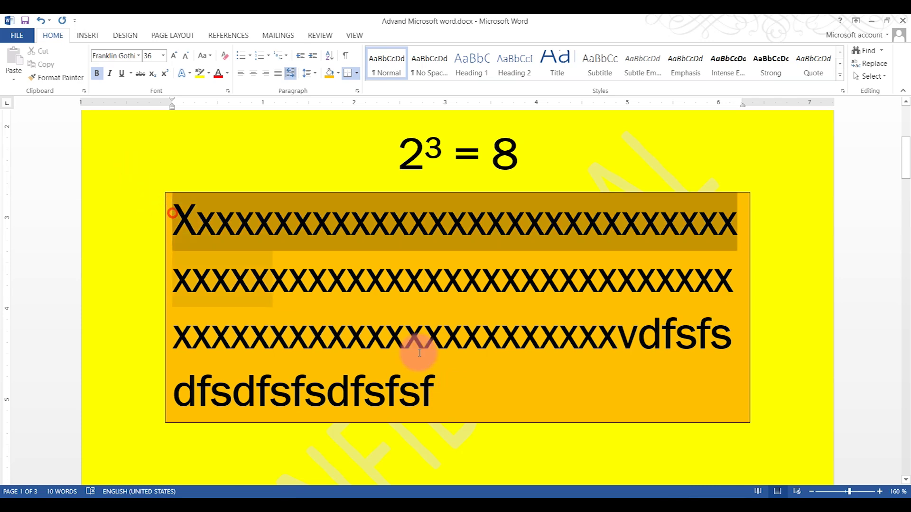
Set the paragraph shading to No Color and apply the No Spacing style
left_click(338, 73)
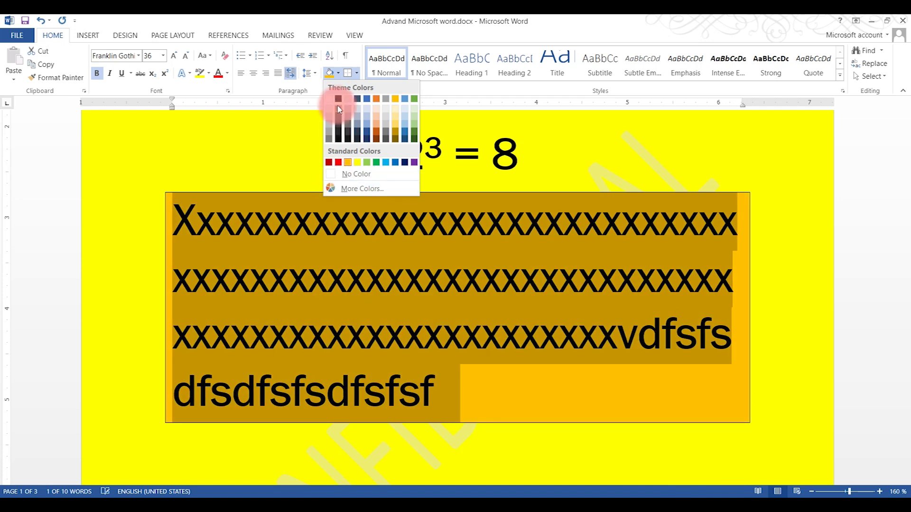
left_click(329, 99)
left_click(736, 333)
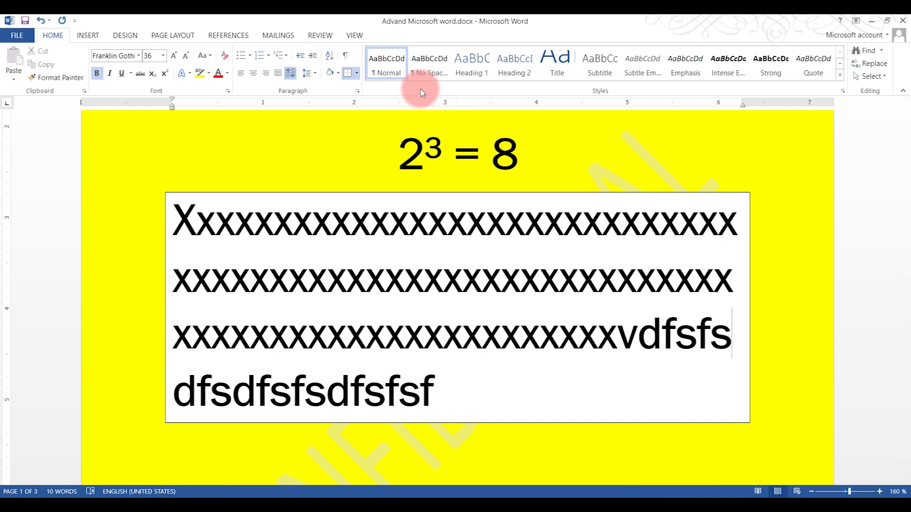
left_click(433, 65)
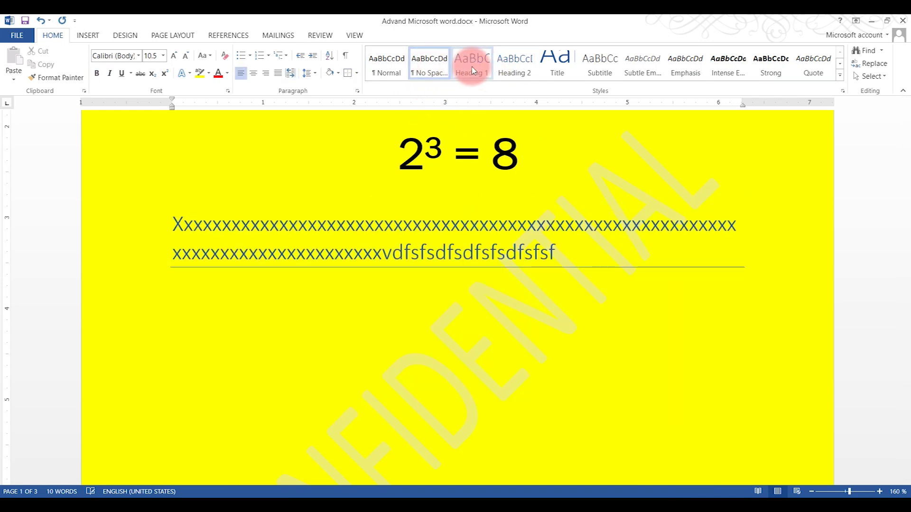
Cycle the paragraph through the Heading 1 to Heading 7 styles
left_click(472, 70)
left_click(514, 67)
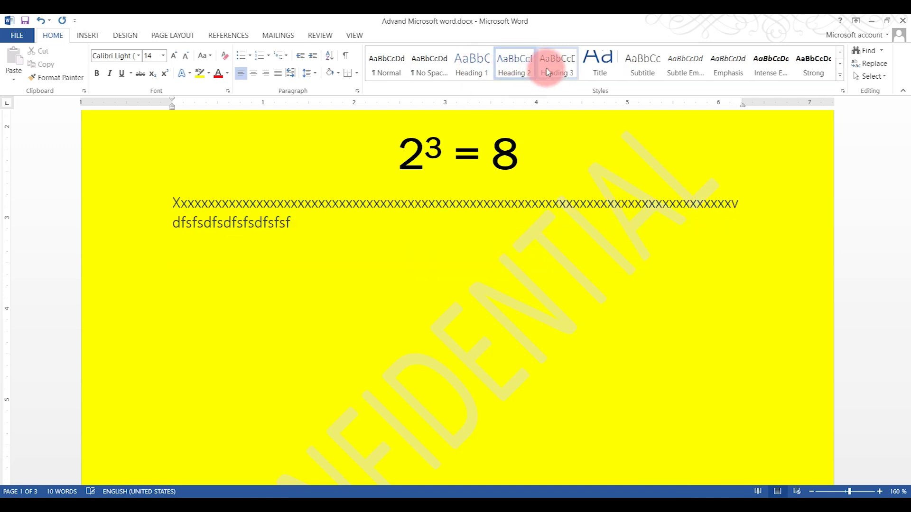
left_click(558, 66)
left_click(600, 66)
left_click(638, 66)
left_click(688, 67)
left_click(722, 71)
Apply Normal to the empty line below, then Heading 3 and Heading 4 to the italic line
left_click(488, 219)
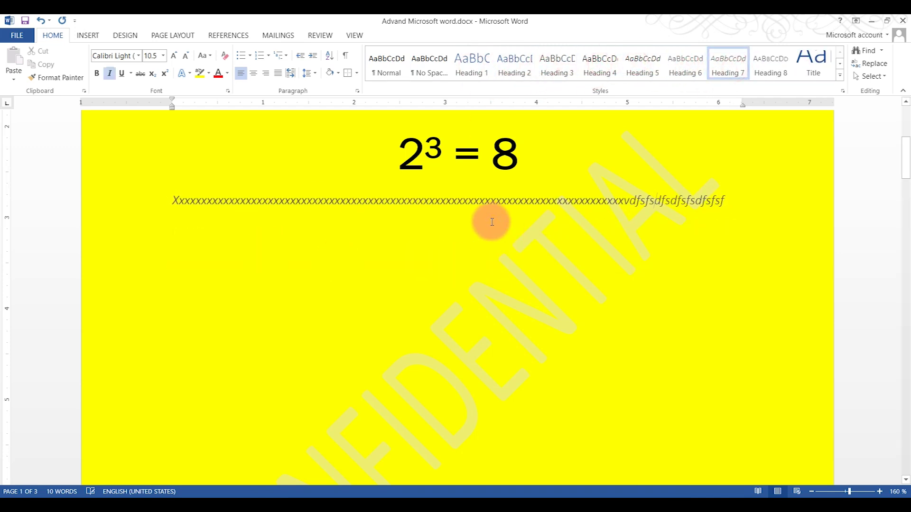
left_click(386, 61)
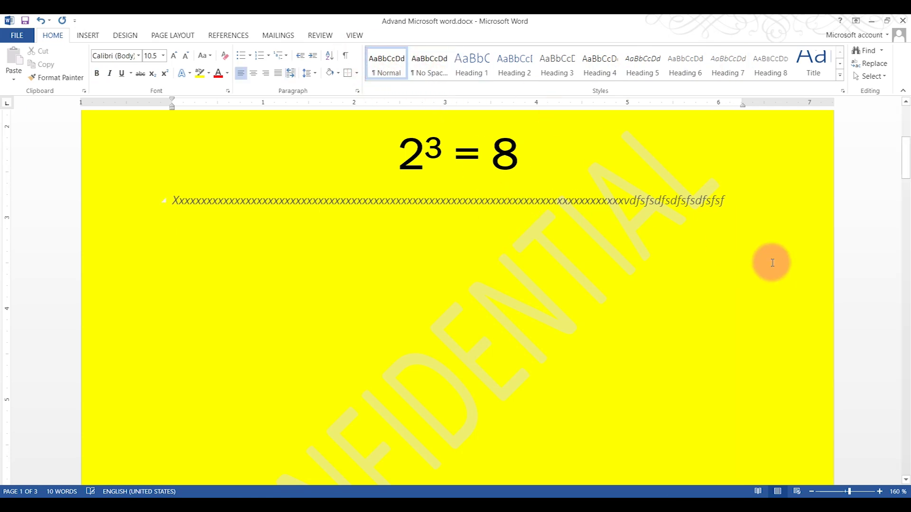
left_click(730, 200)
left_click(79, 217)
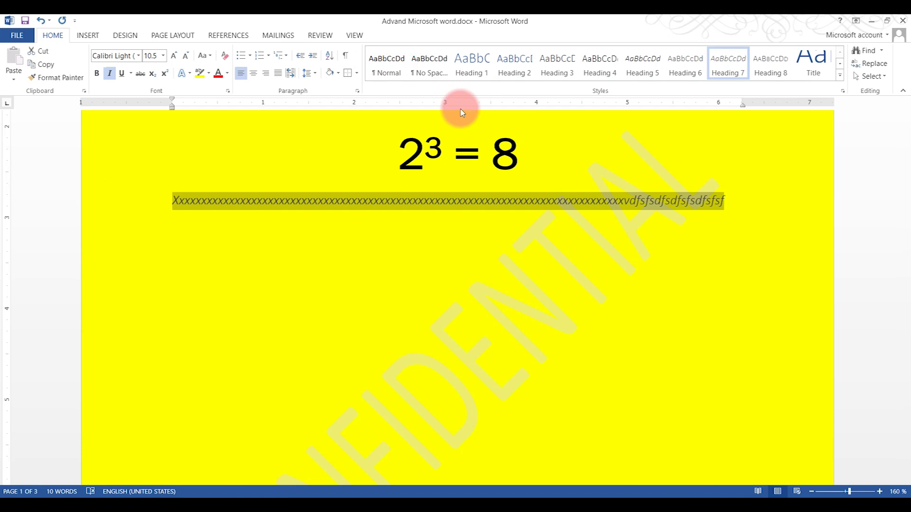
left_click(557, 65)
left_click(595, 69)
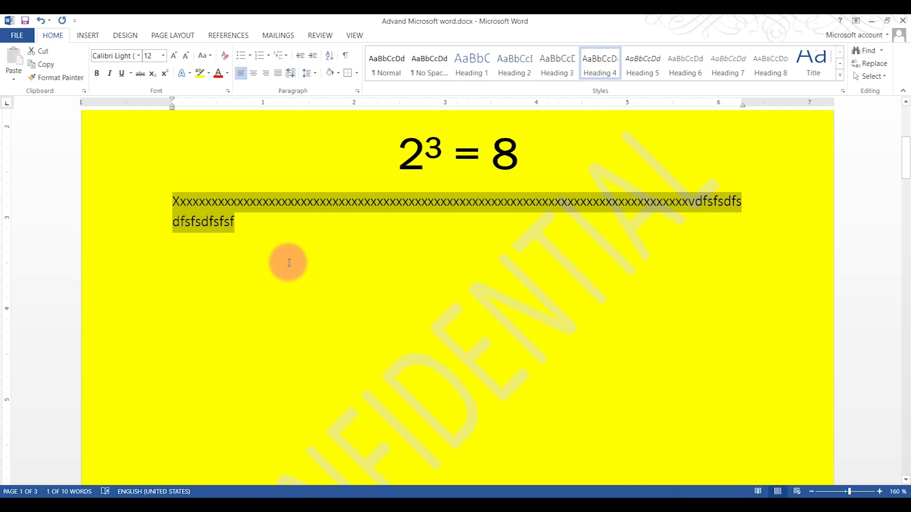
left_click(286, 246)
Select the whole two-line x paragraph and apply the Normal style
left_click(256, 223)
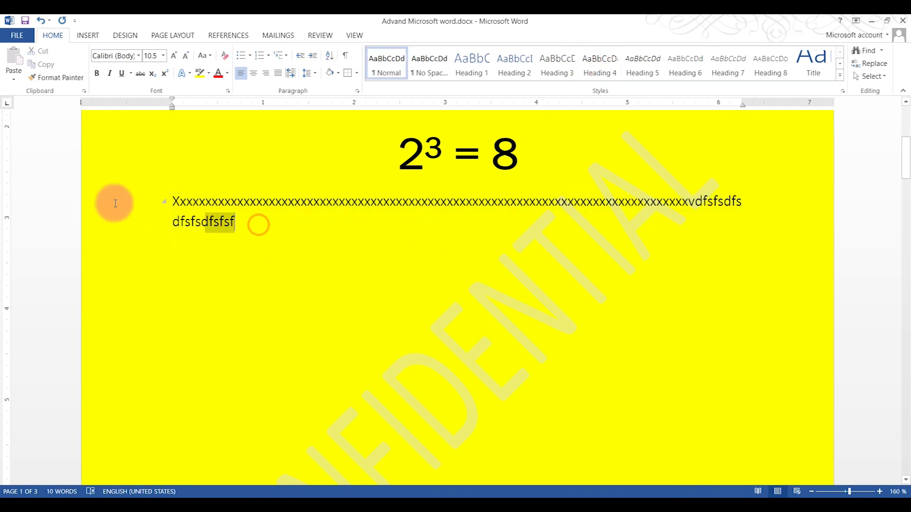
double_click(114, 202)
left_click(382, 73)
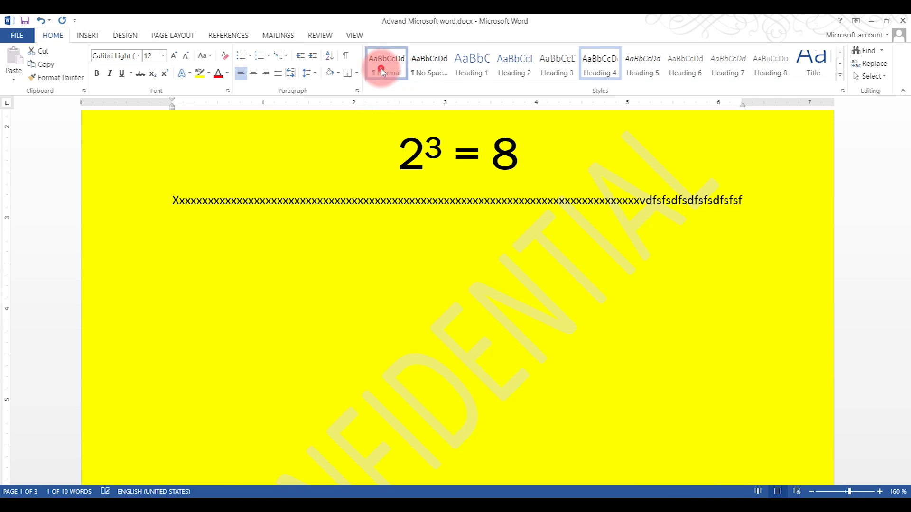
scroll(307, 247, "up", 4)
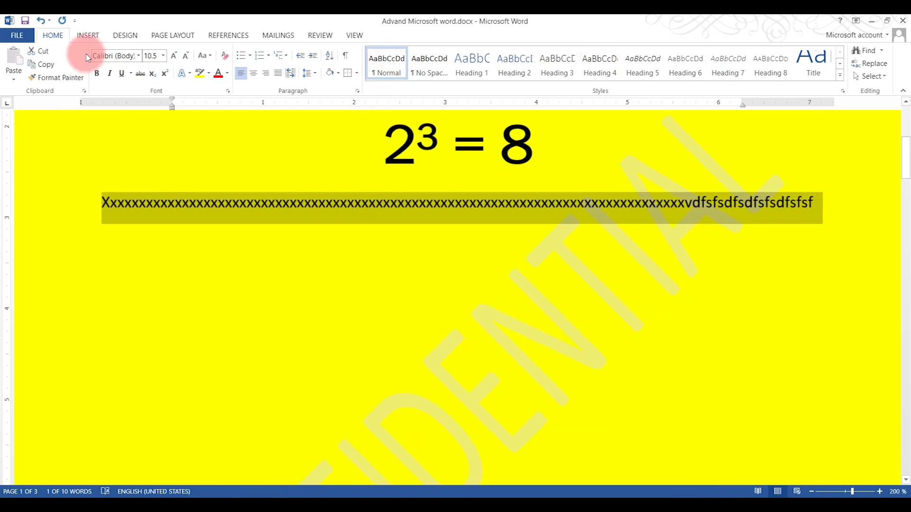
Change the x paragraph to Angsana New and grow it to 28 pt
left_click(138, 55)
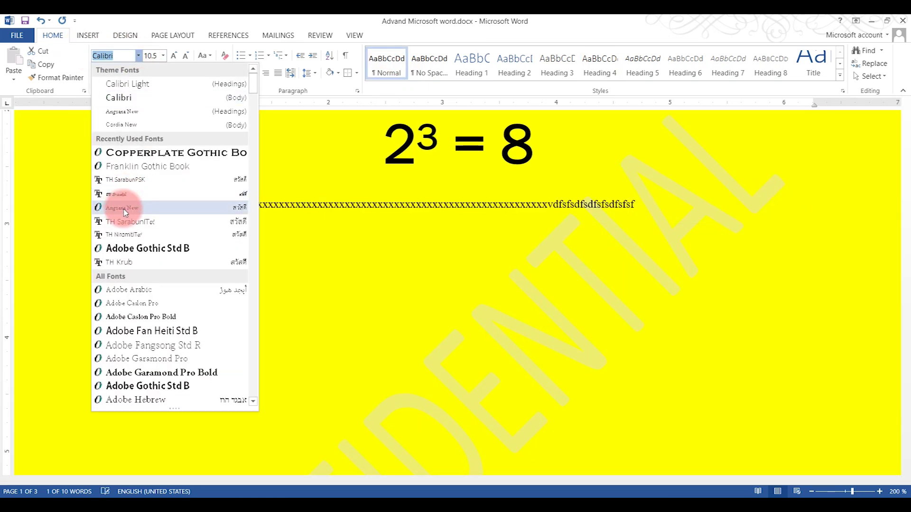
left_click(126, 209)
left_click(174, 58)
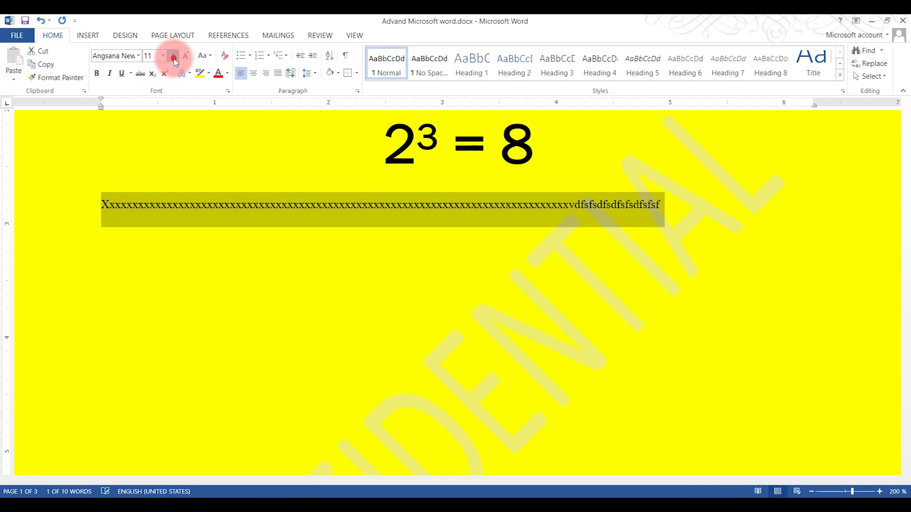
left_click(175, 58)
left_click(174, 58)
left_click(174, 58)
left_click(174, 58)
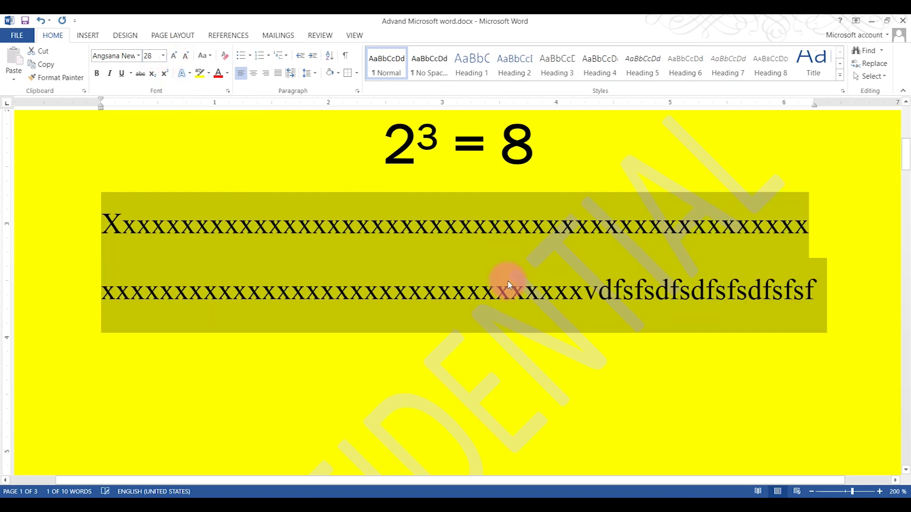
left_click(507, 290)
scroll(450, 342, "up", 5)
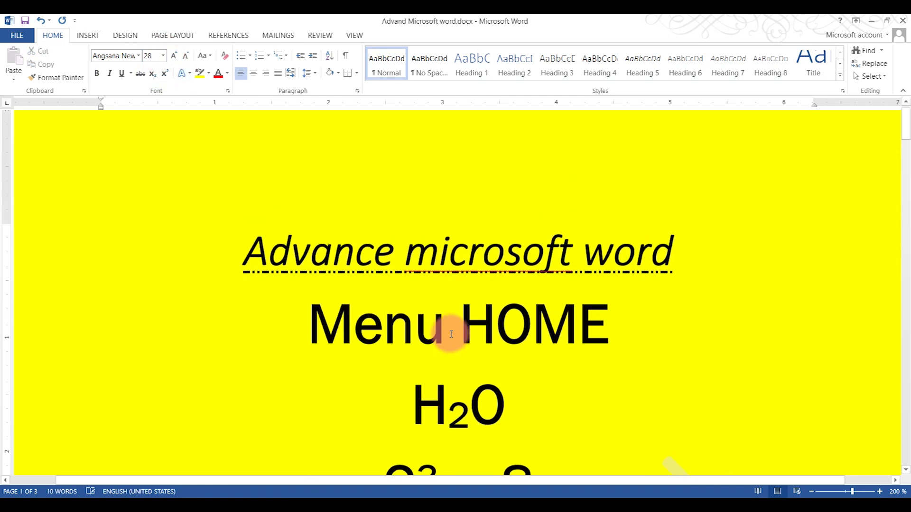
scroll(450, 342, "down", 5)
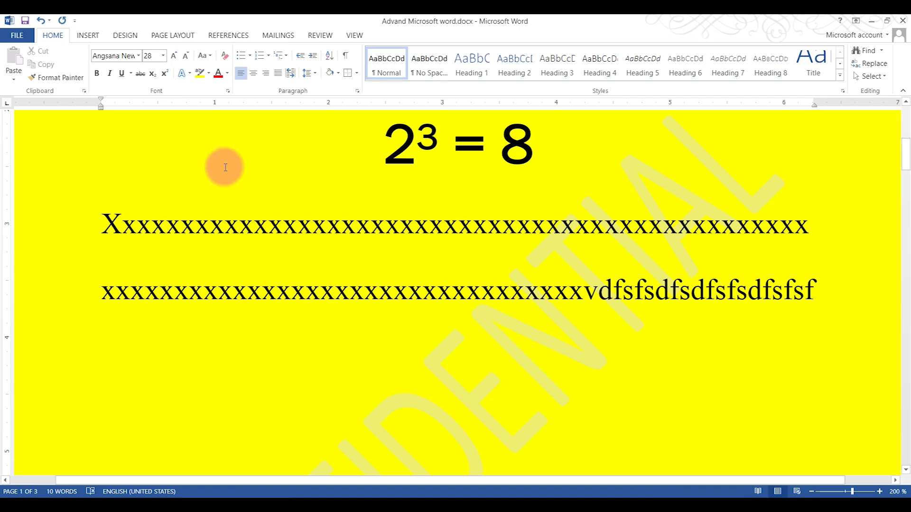
scroll(213, 175, "up", 5)
scroll(213, 180, "down", 4)
scroll(213, 178, "up", 5)
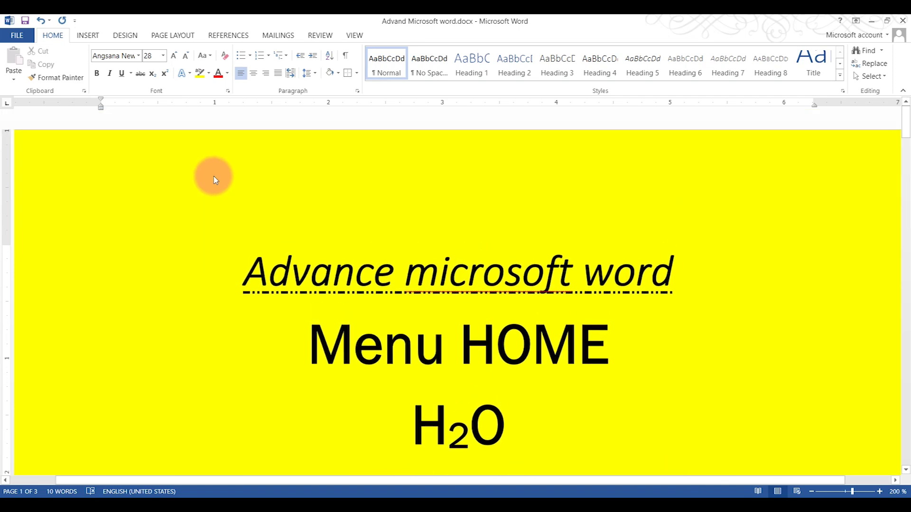